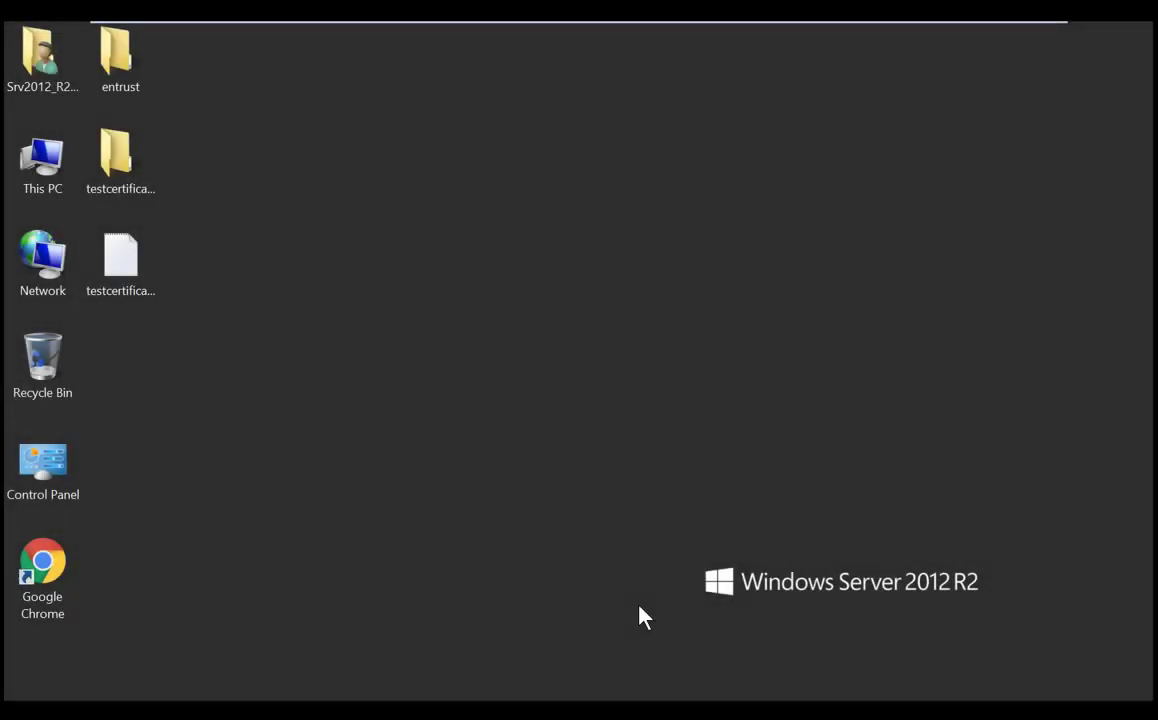
# Run mmc from the Run dialog, approving the administrator prompt to open a blank console.
pyautogui.press('super')
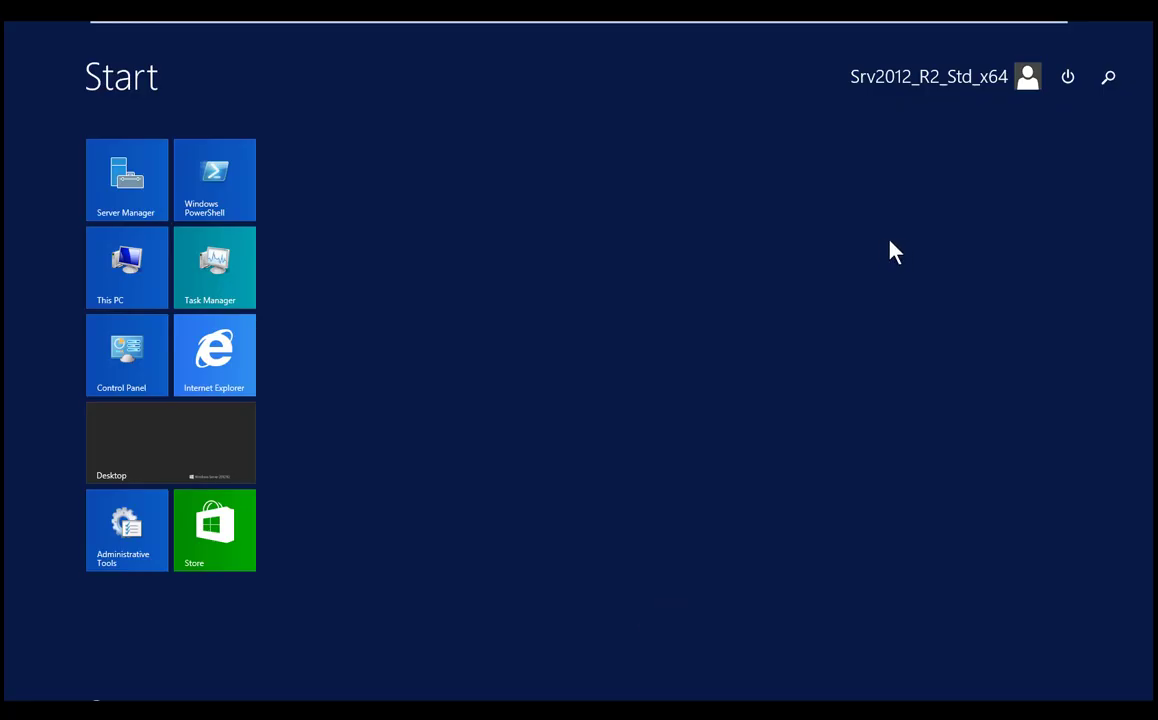
pyautogui.click(1110, 80)
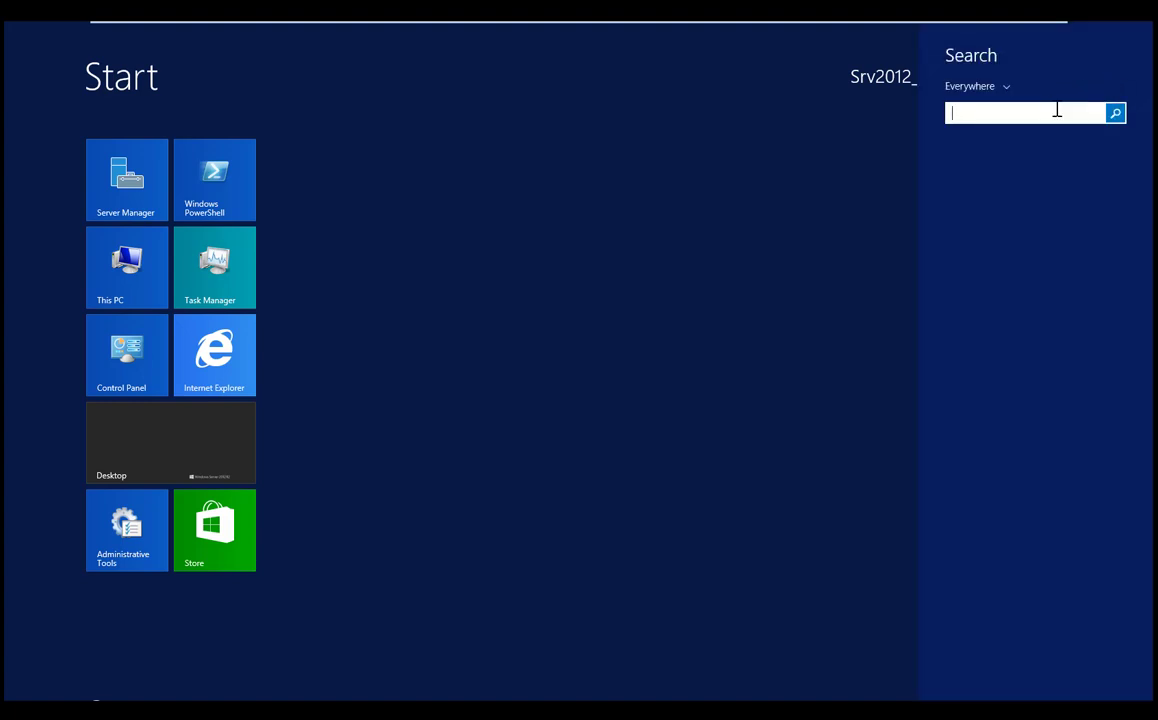
pyautogui.write('run')
pyautogui.click(1033, 175)
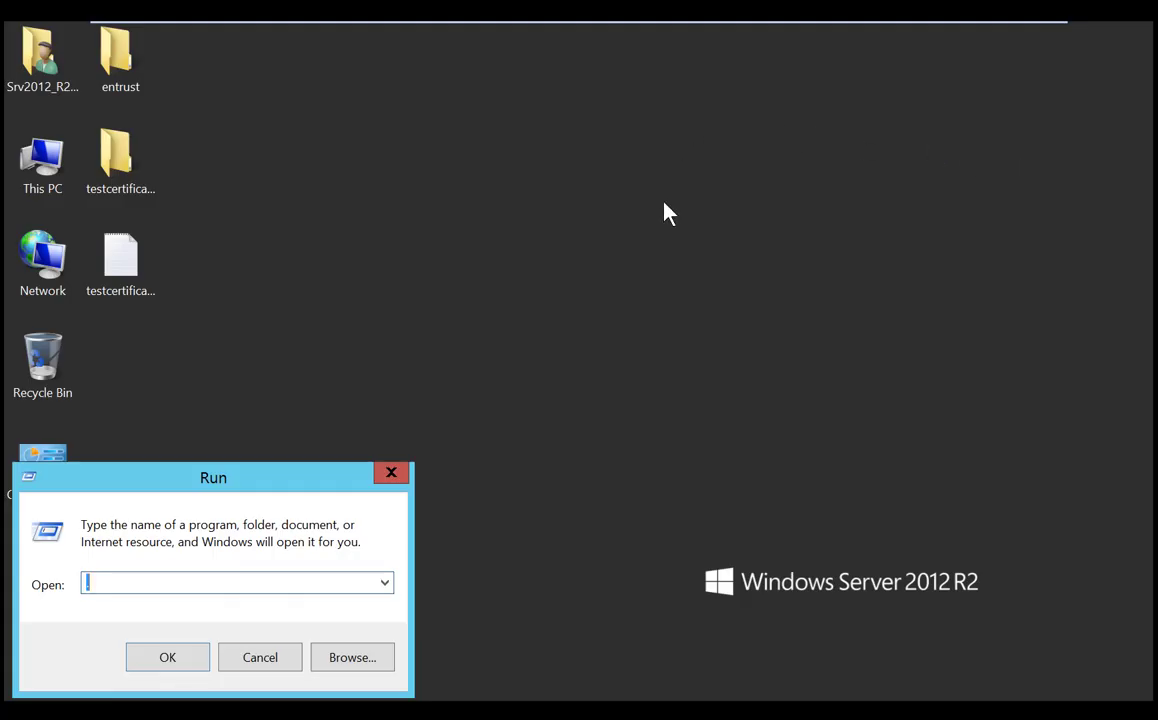
pyautogui.write('mmc')
pyautogui.press('Return')
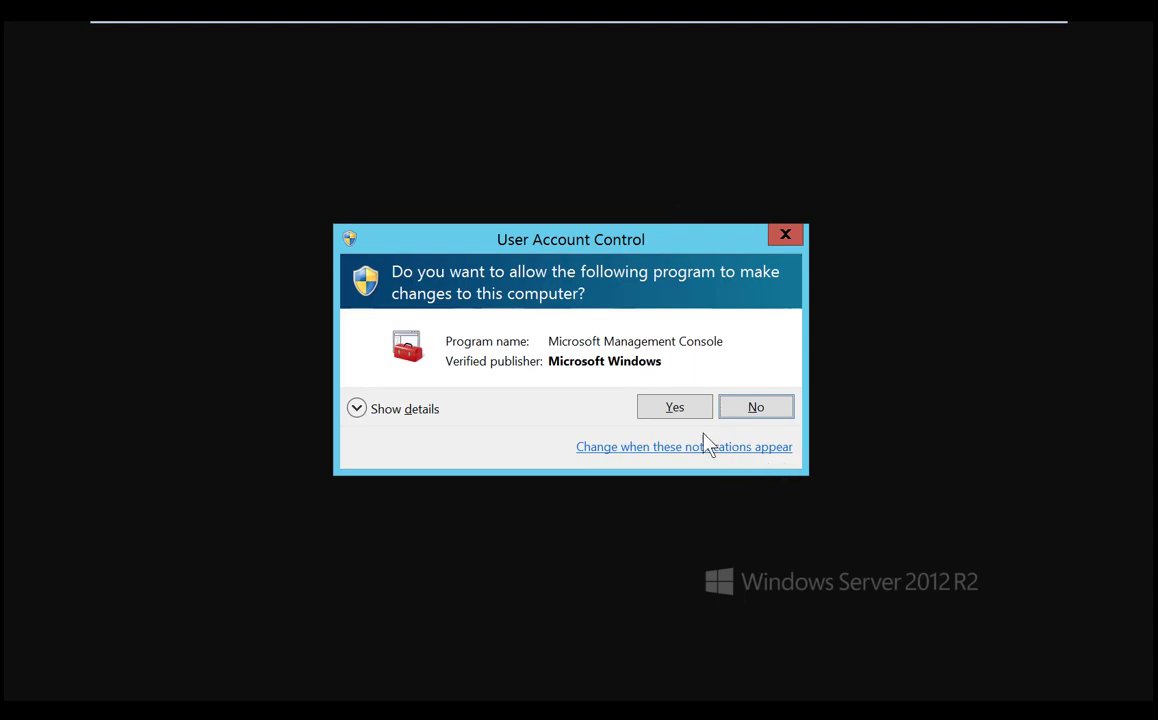
pyautogui.click(673, 410)
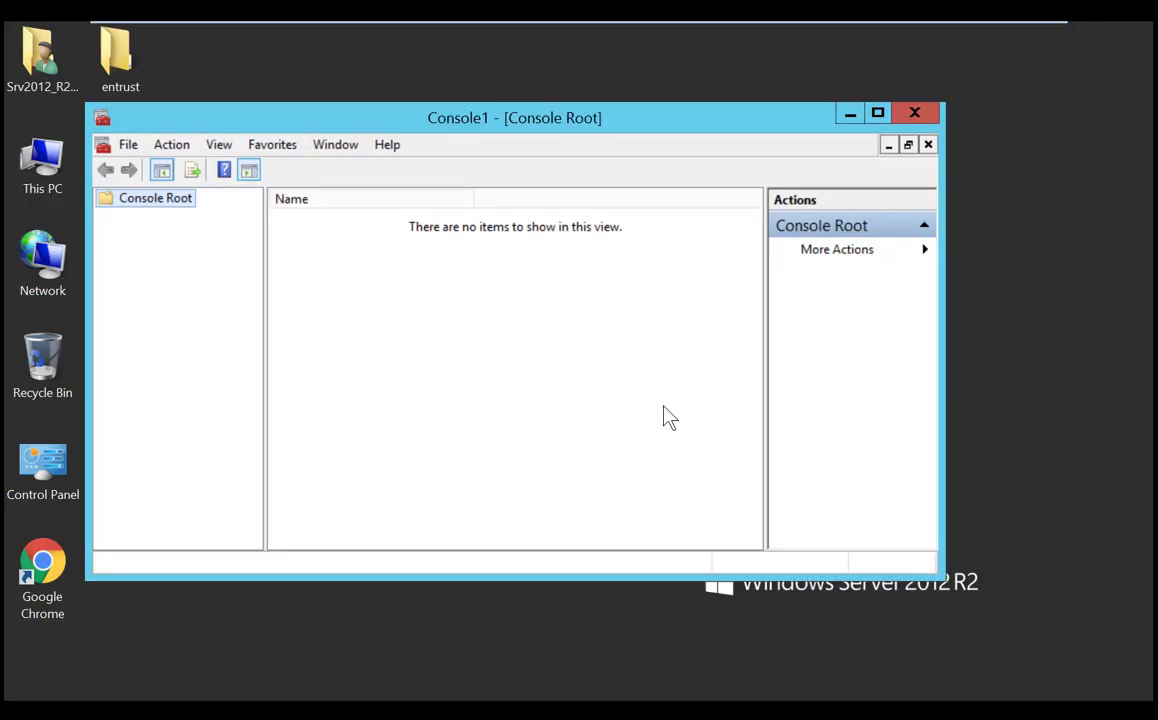
pyautogui.click(128, 146)
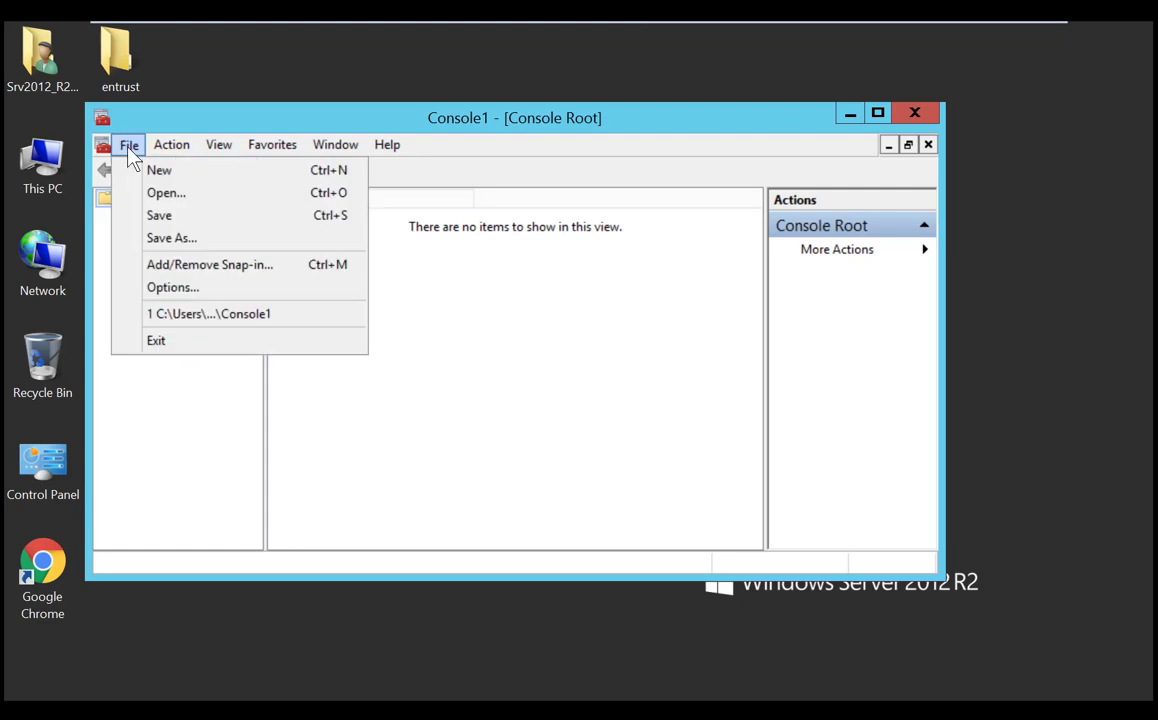
# Add the Certificates snap-in for the Computer account on the local computer and confirm.
pyautogui.click(157, 266)
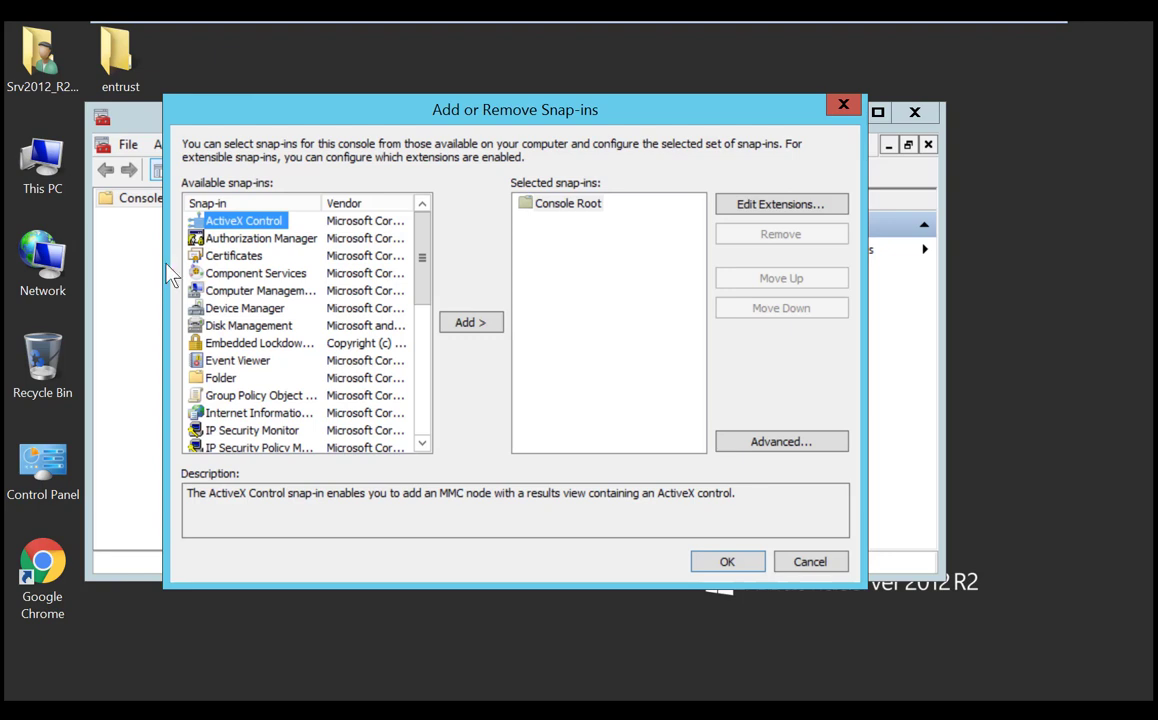
pyautogui.click(229, 257)
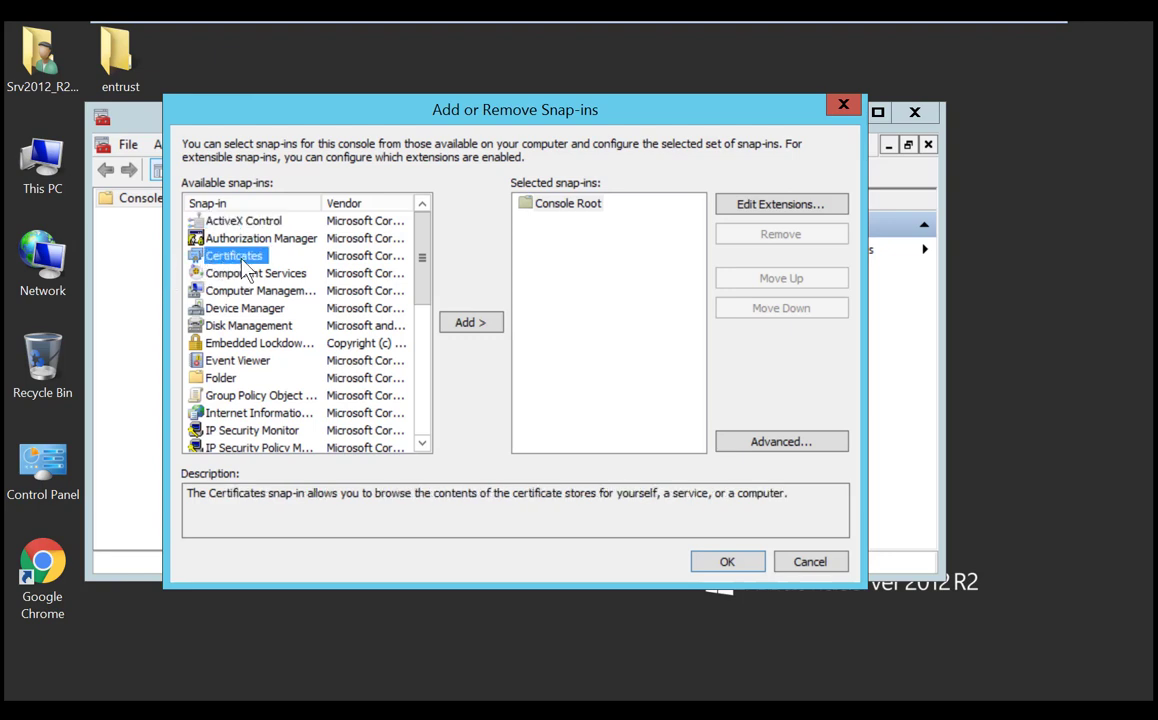
pyautogui.click(478, 324)
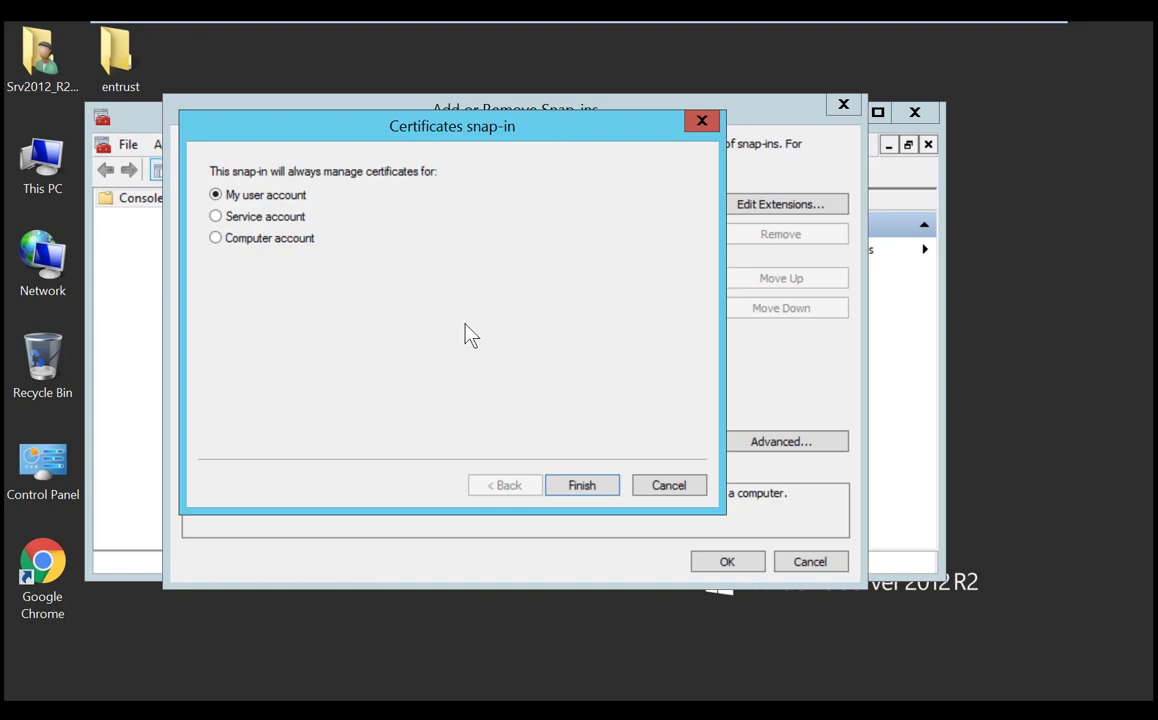
pyautogui.click(215, 238)
pyautogui.click(575, 487)
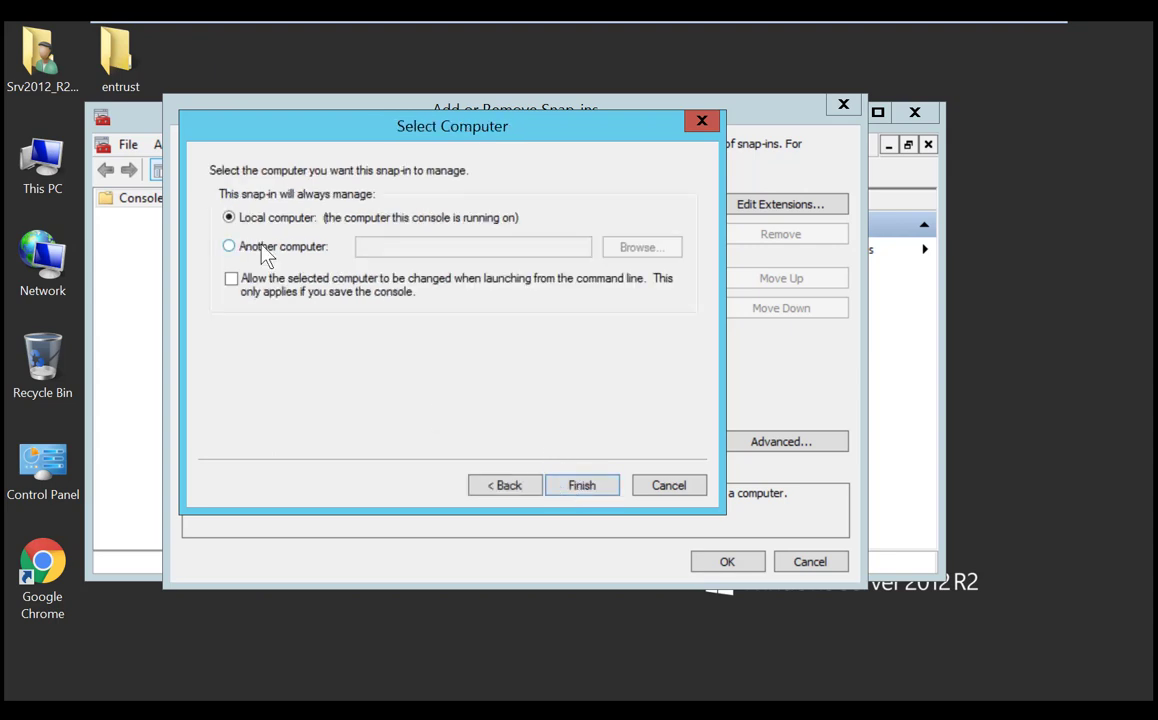
pyautogui.click(583, 487)
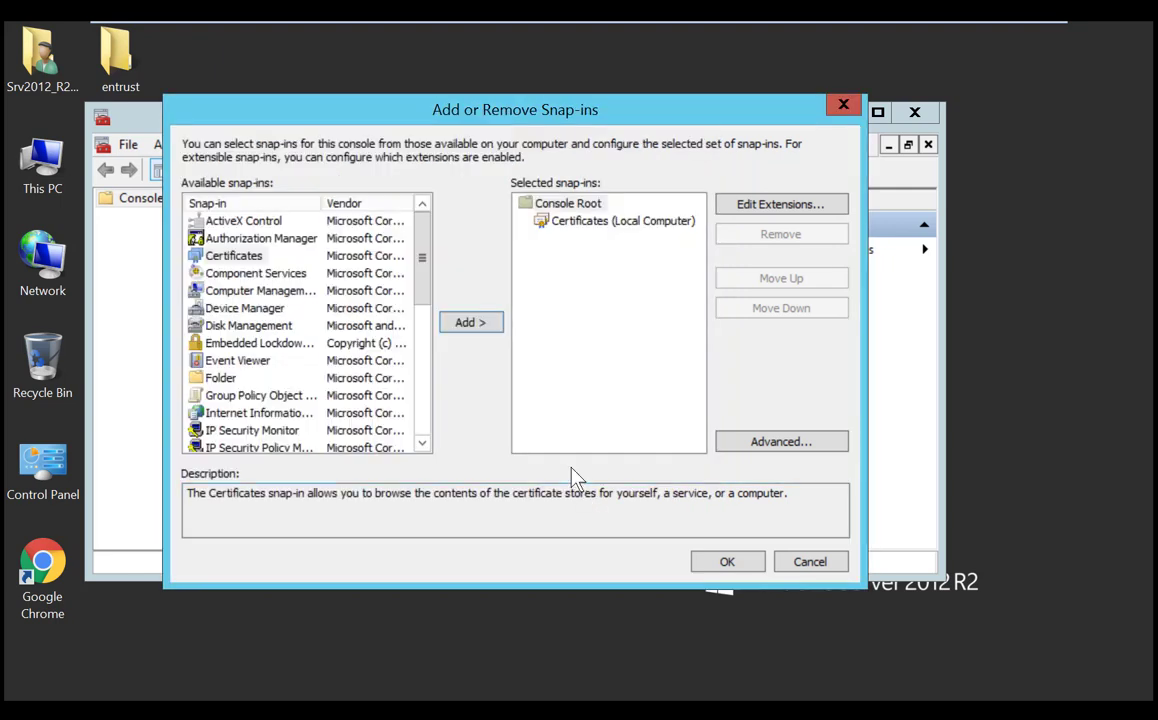
pyautogui.click(736, 562)
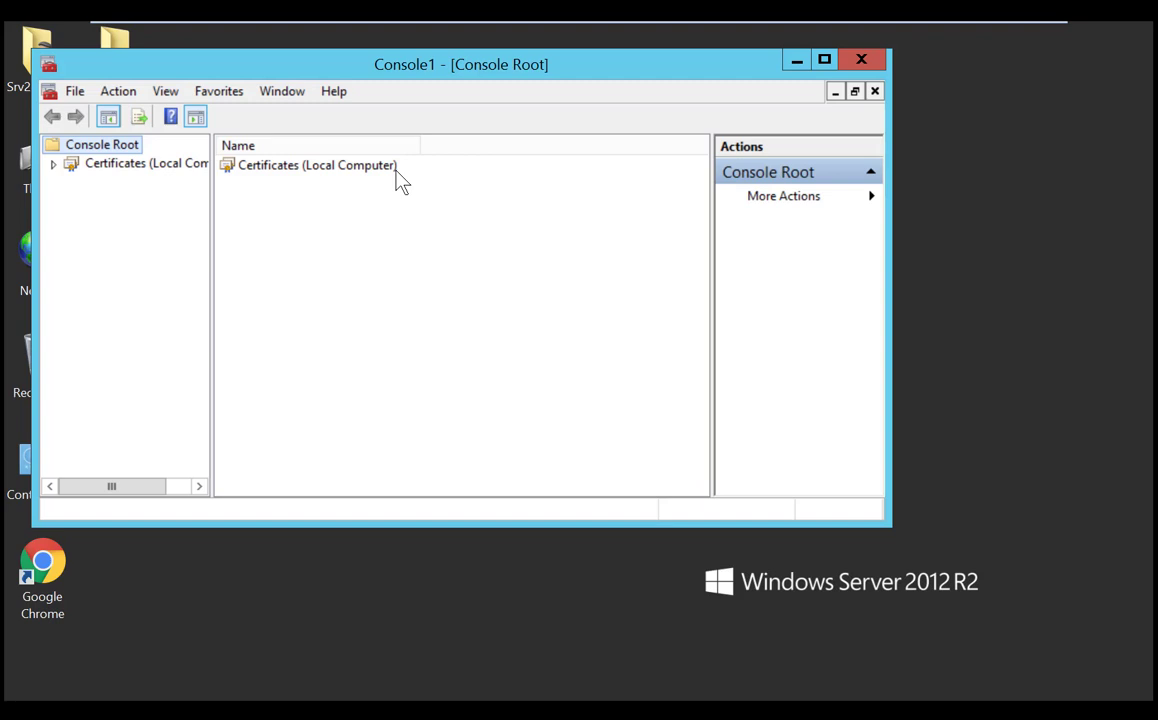
# Expand Certificates (Local Computer), select the Personal store, and show its All Tasks menu.
pyautogui.doubleClick(146, 165)
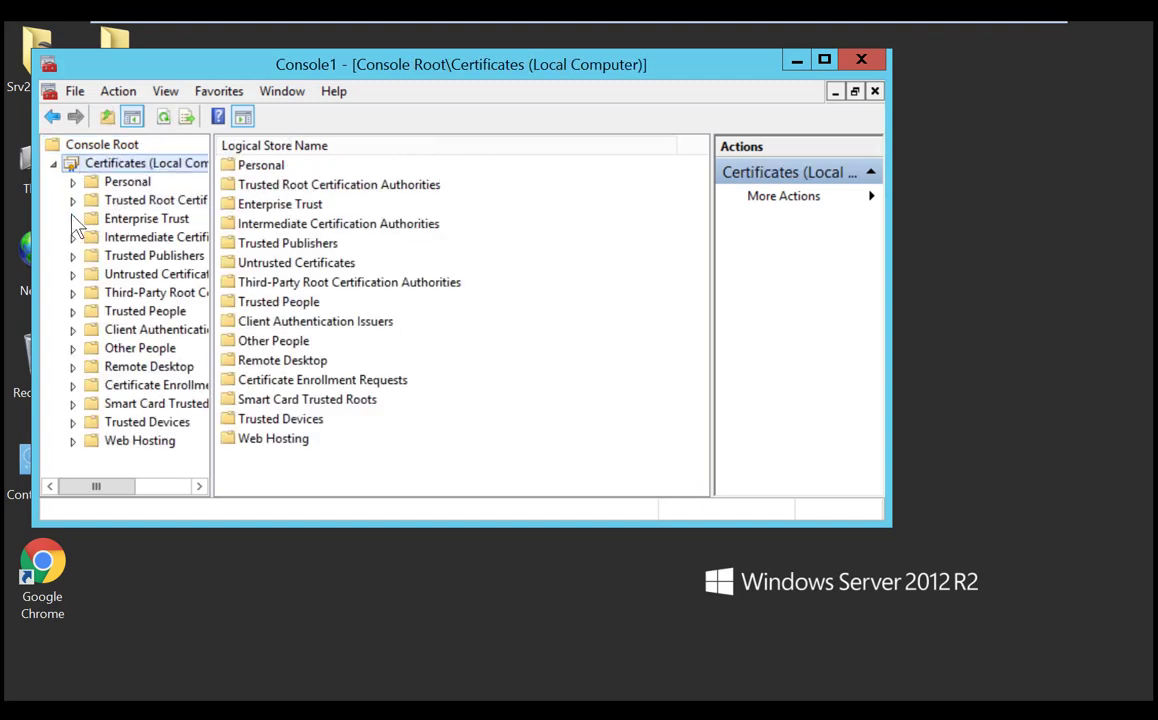
pyautogui.click(128, 183)
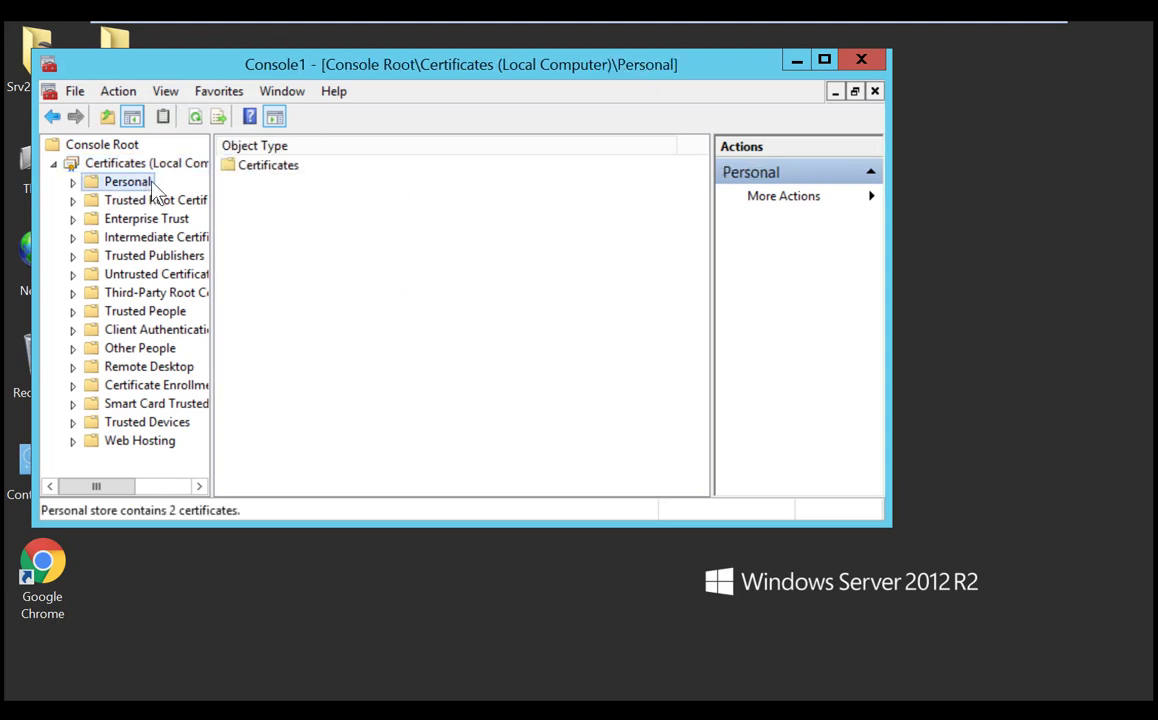
pyautogui.rightClick(153, 184)
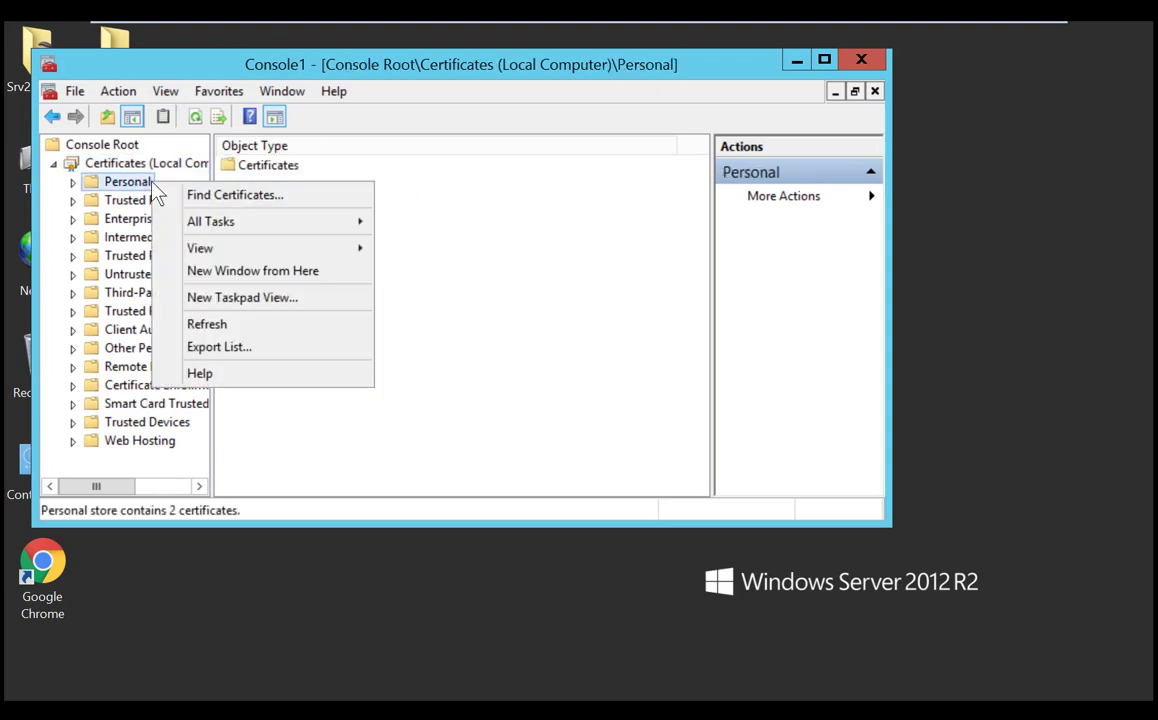
pyautogui.moveTo(264, 227)
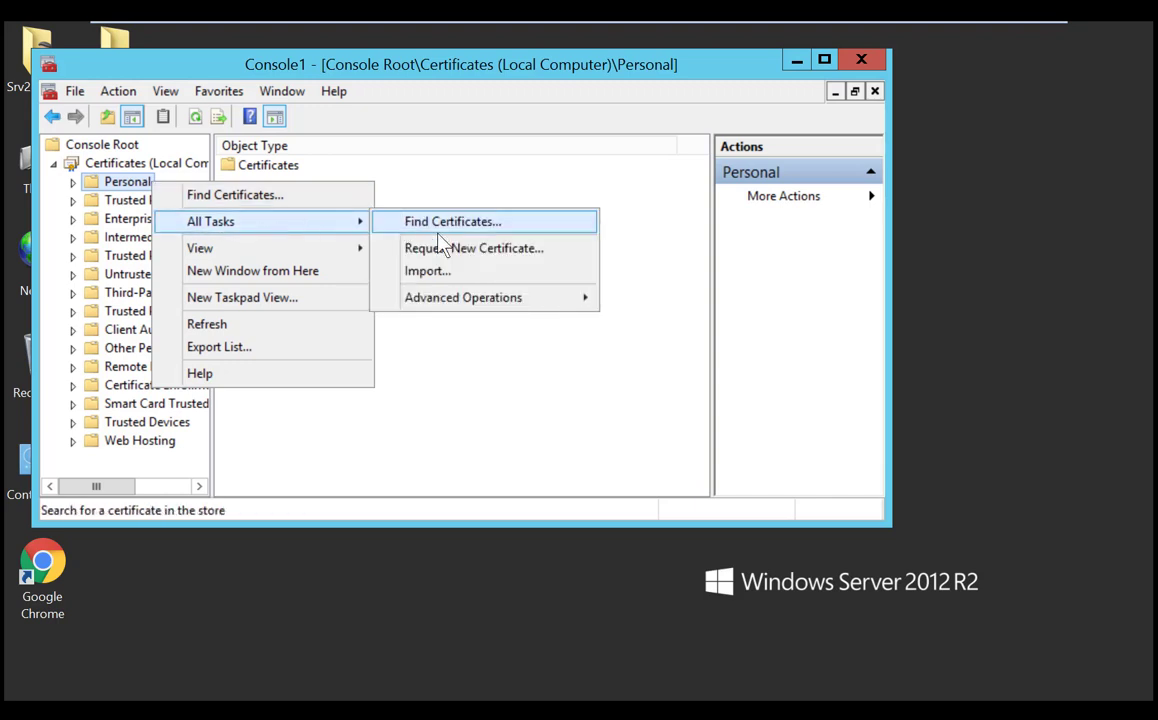
# Start the certificate import wizard and select the ServerCertificate file.
pyautogui.click(488, 271)
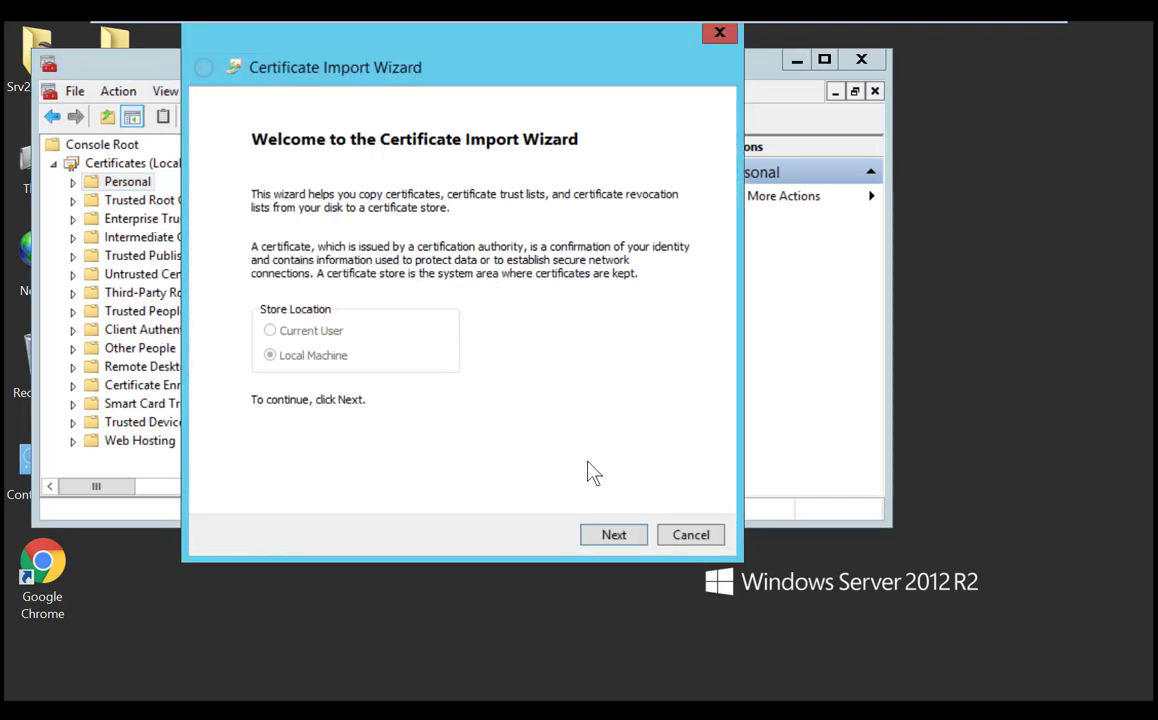
pyautogui.click(613, 536)
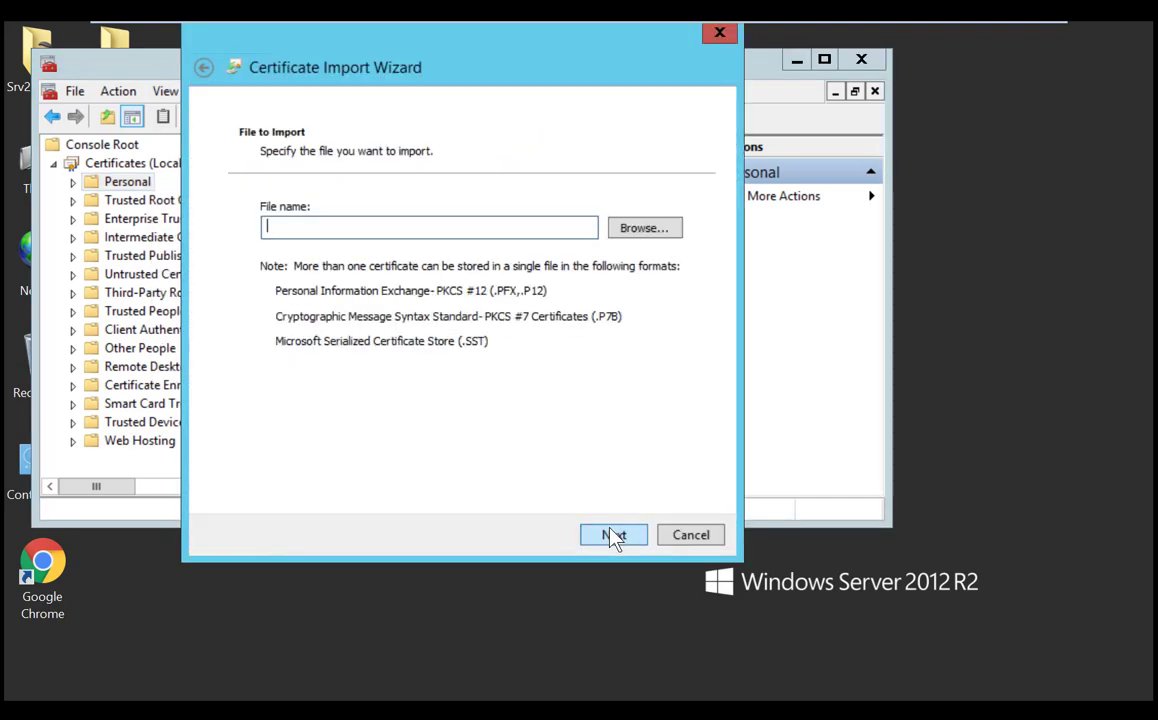
pyautogui.click(648, 229)
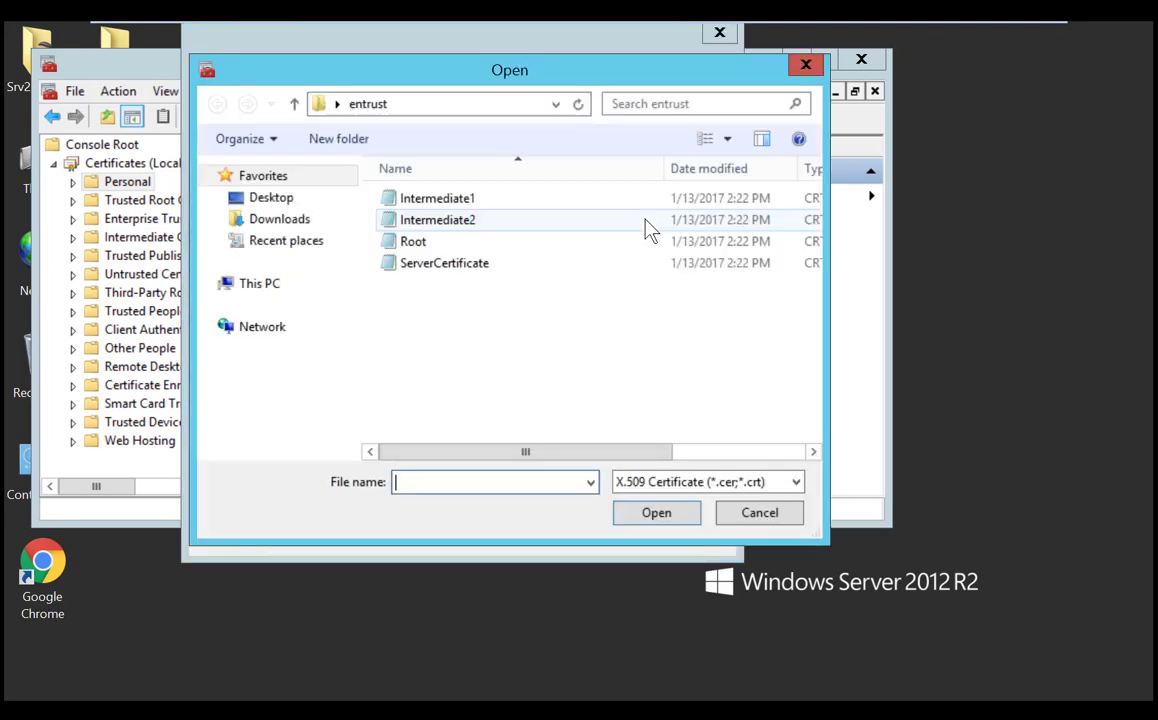
pyautogui.click(474, 265)
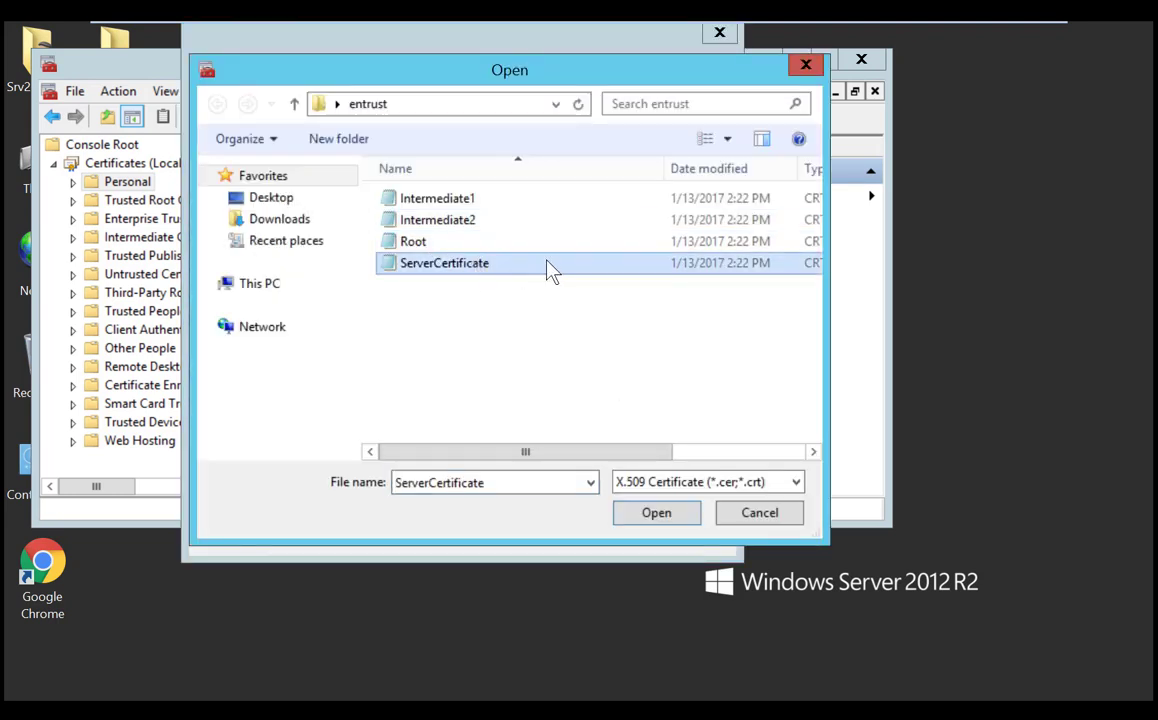
pyautogui.press('Return')
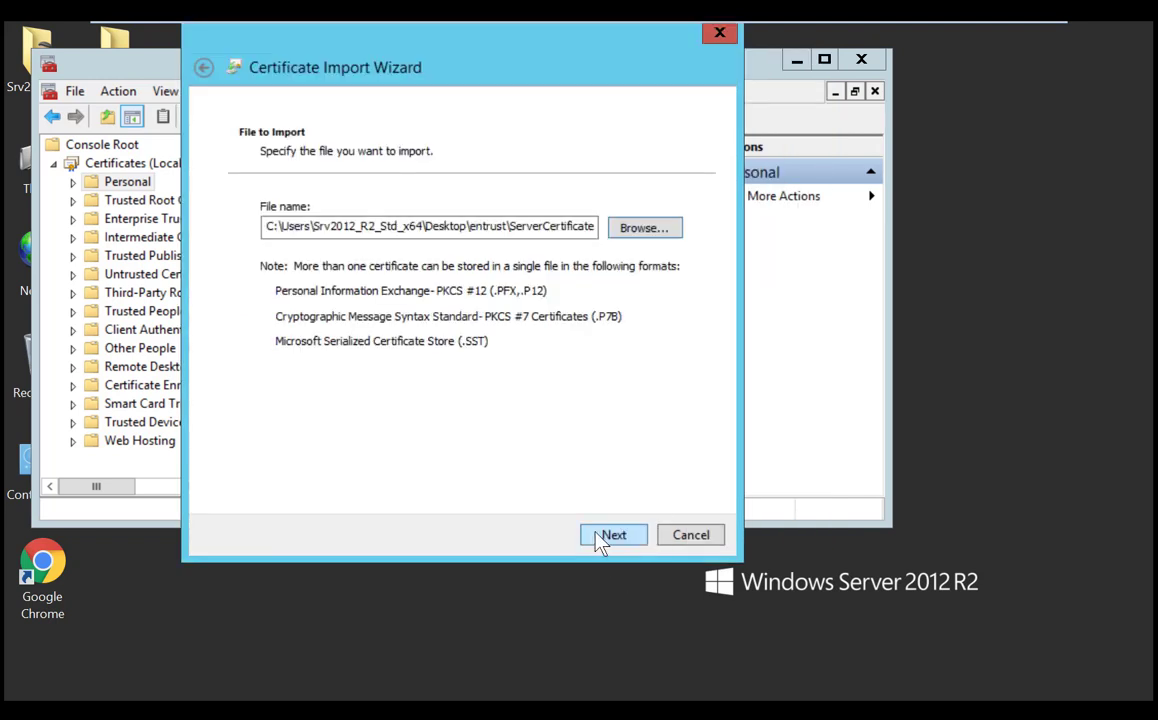
# Finish importing into the Personal store, dismiss the success message, and return to Start.
pyautogui.click(600, 538)
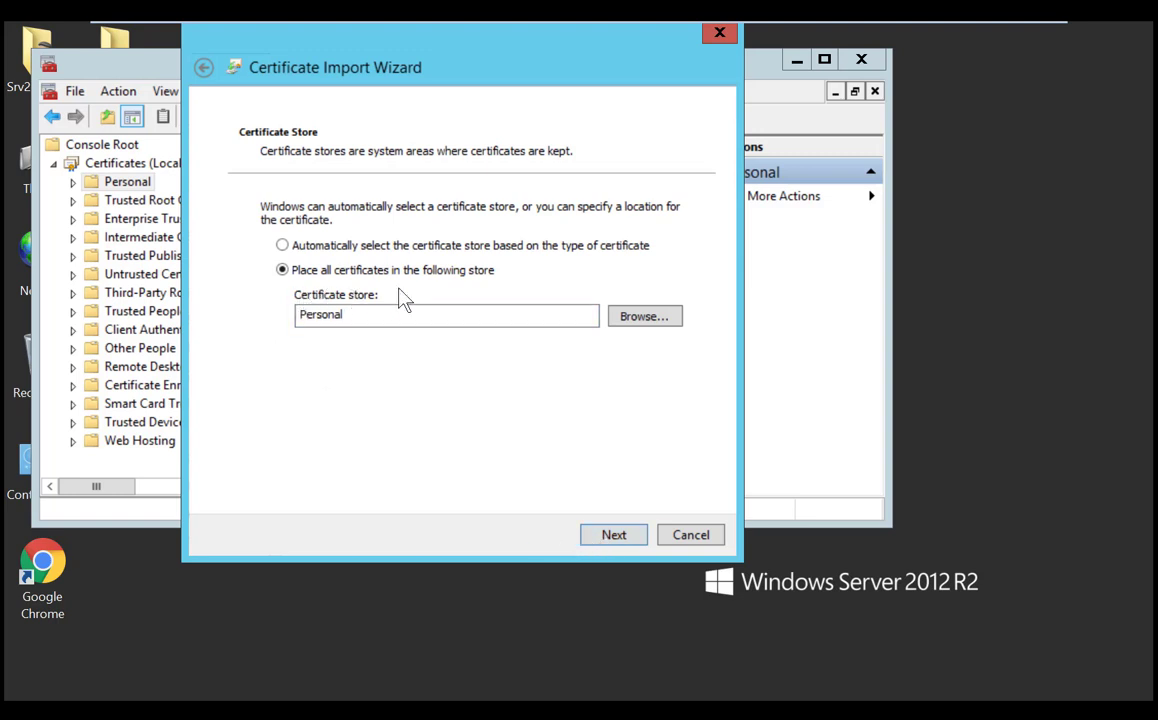
pyautogui.click(610, 540)
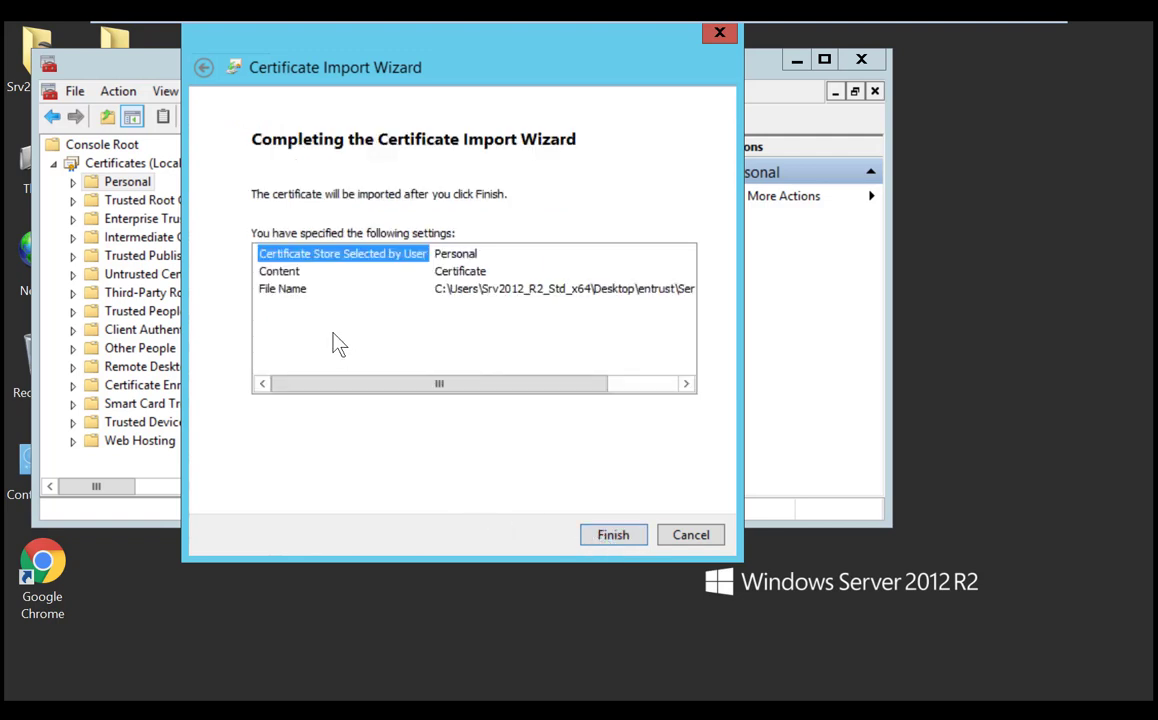
pyautogui.click(613, 535)
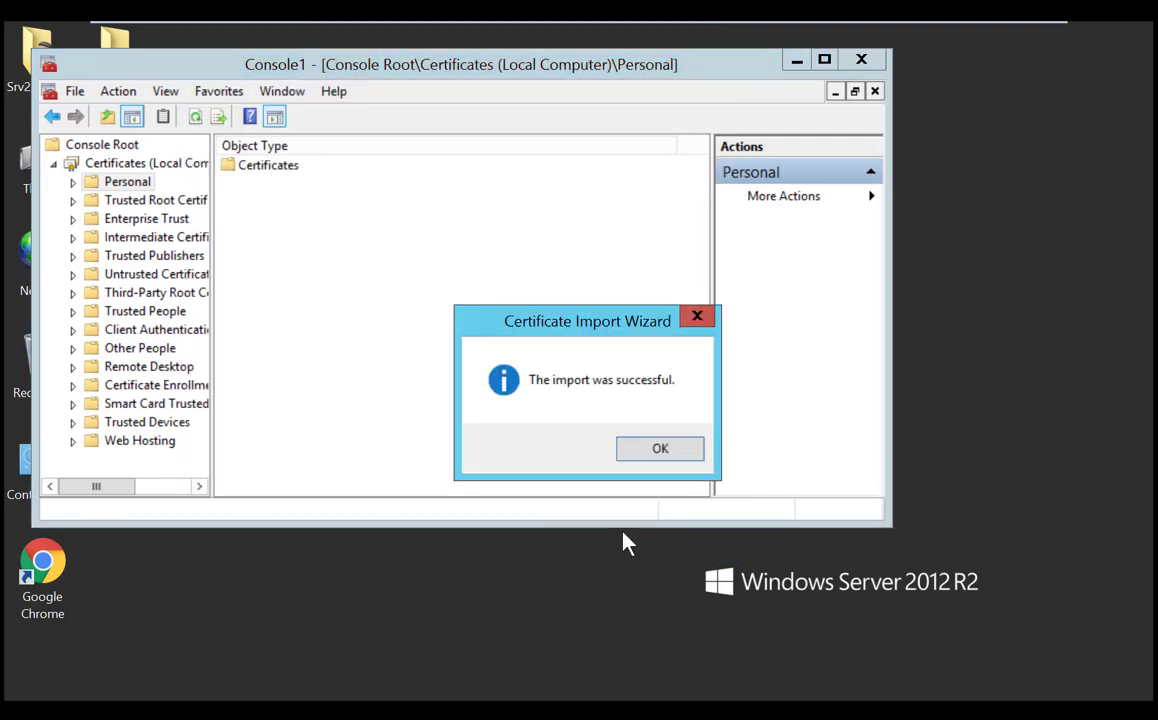
pyautogui.click(662, 450)
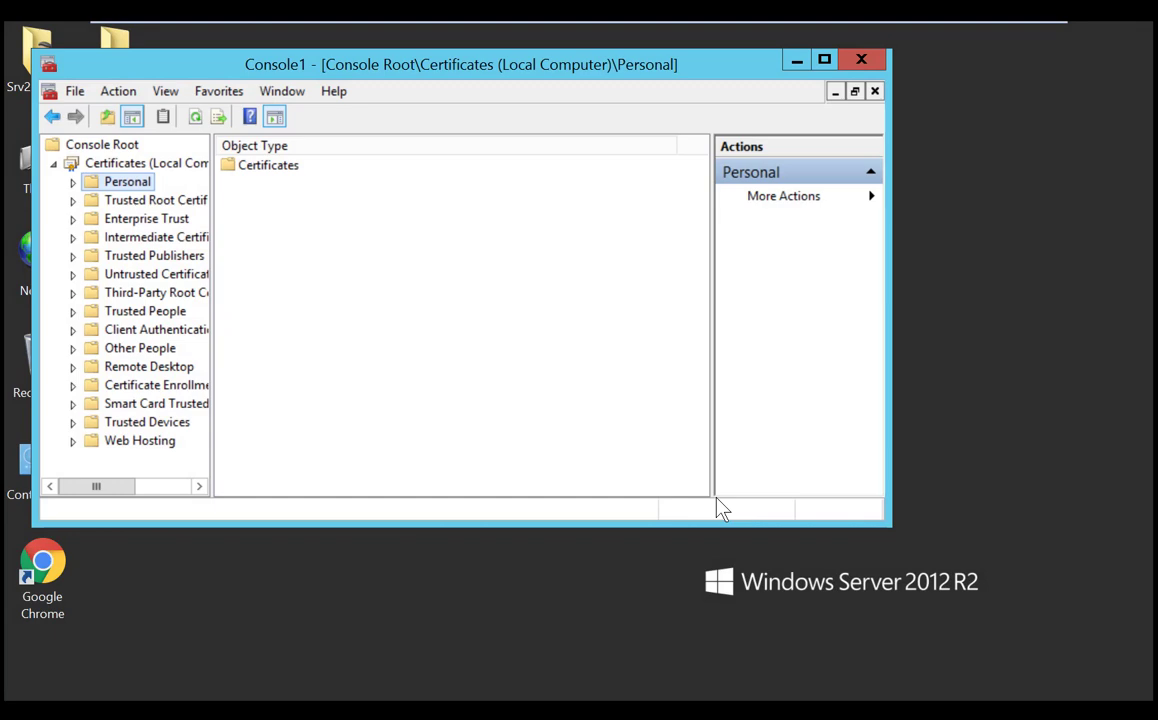
pyautogui.press('super')
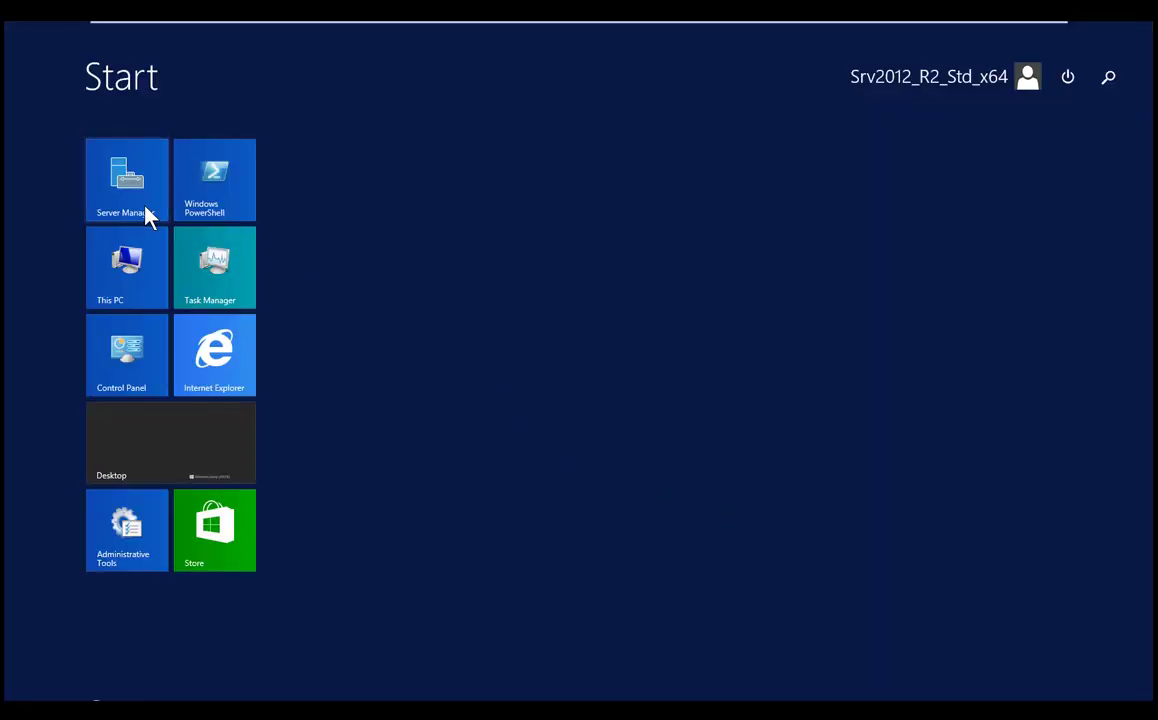
# From Server Manager's IIS page, launch Internet Information Services (IIS) Manager via Tools.
pyautogui.click(137, 209)
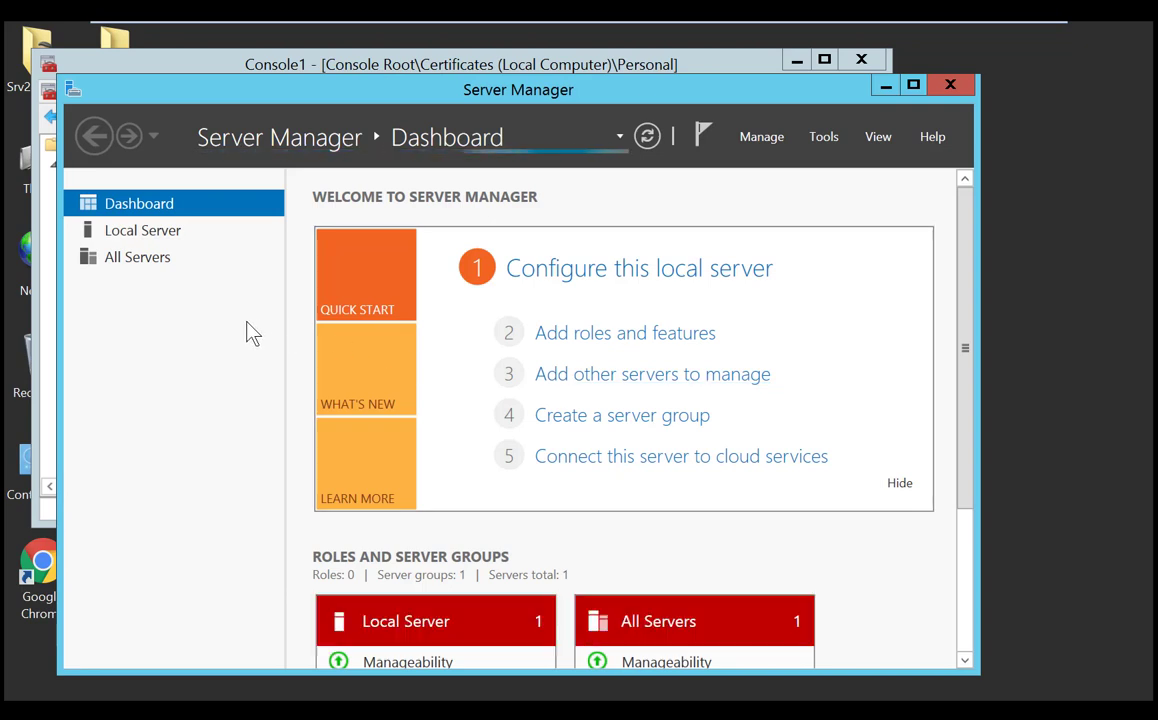
pyautogui.click(114, 313)
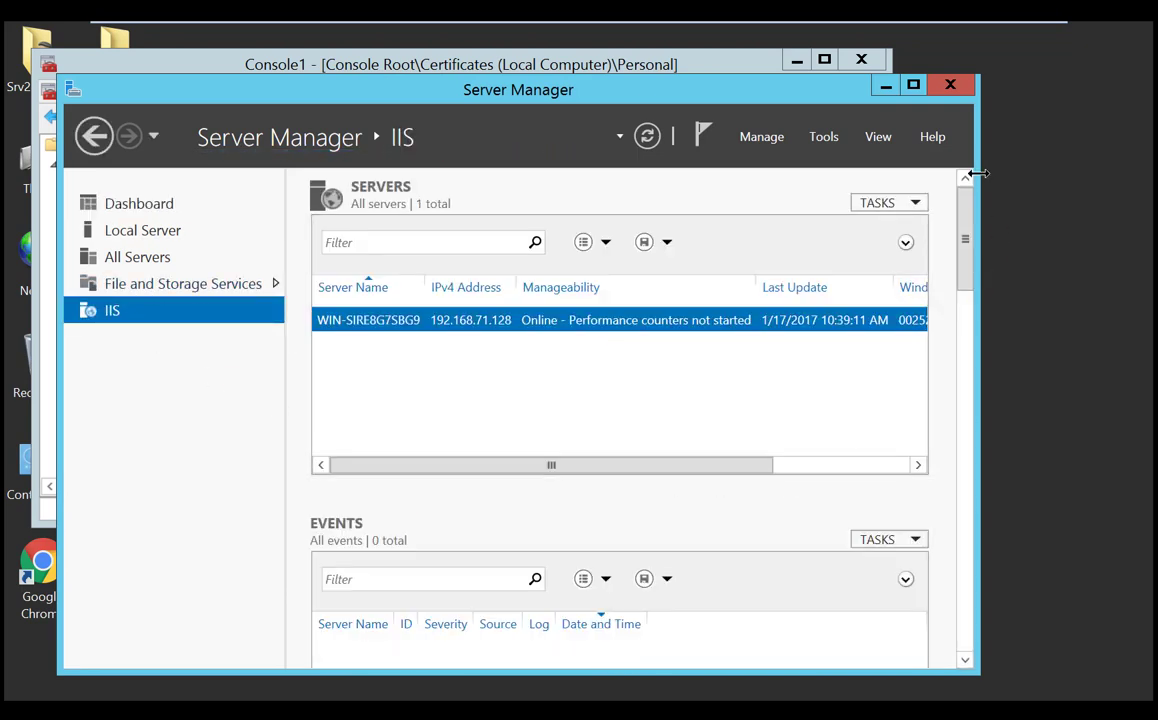
pyautogui.click(826, 142)
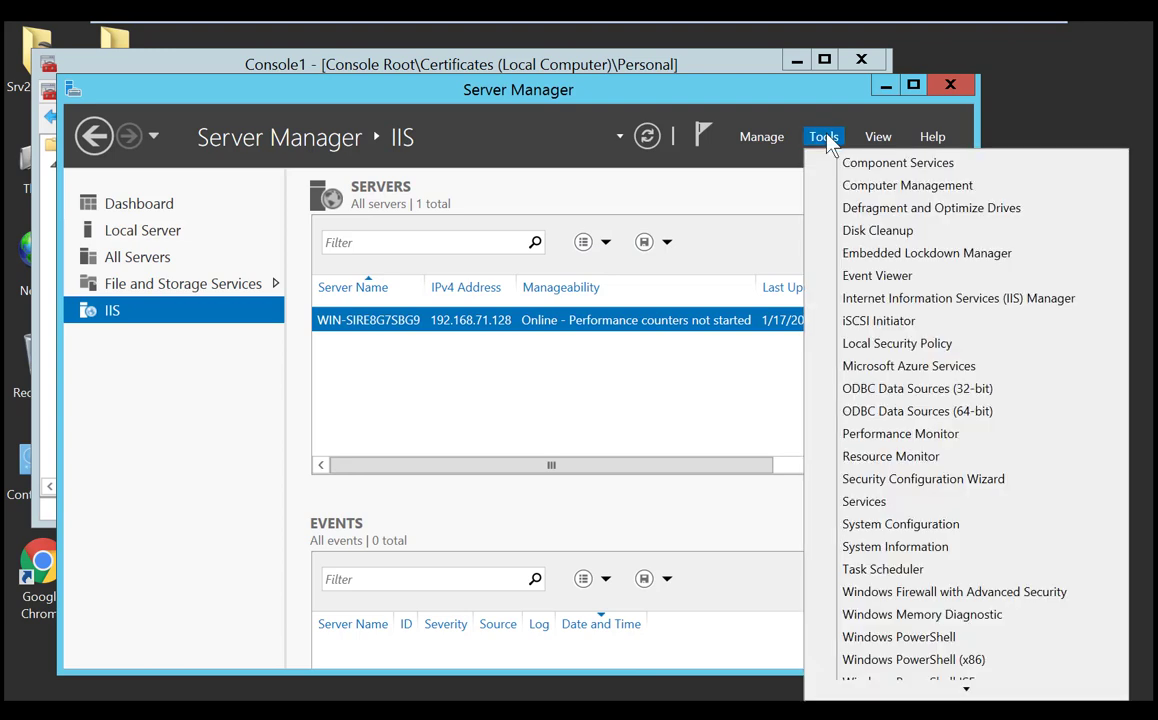
pyautogui.click(919, 300)
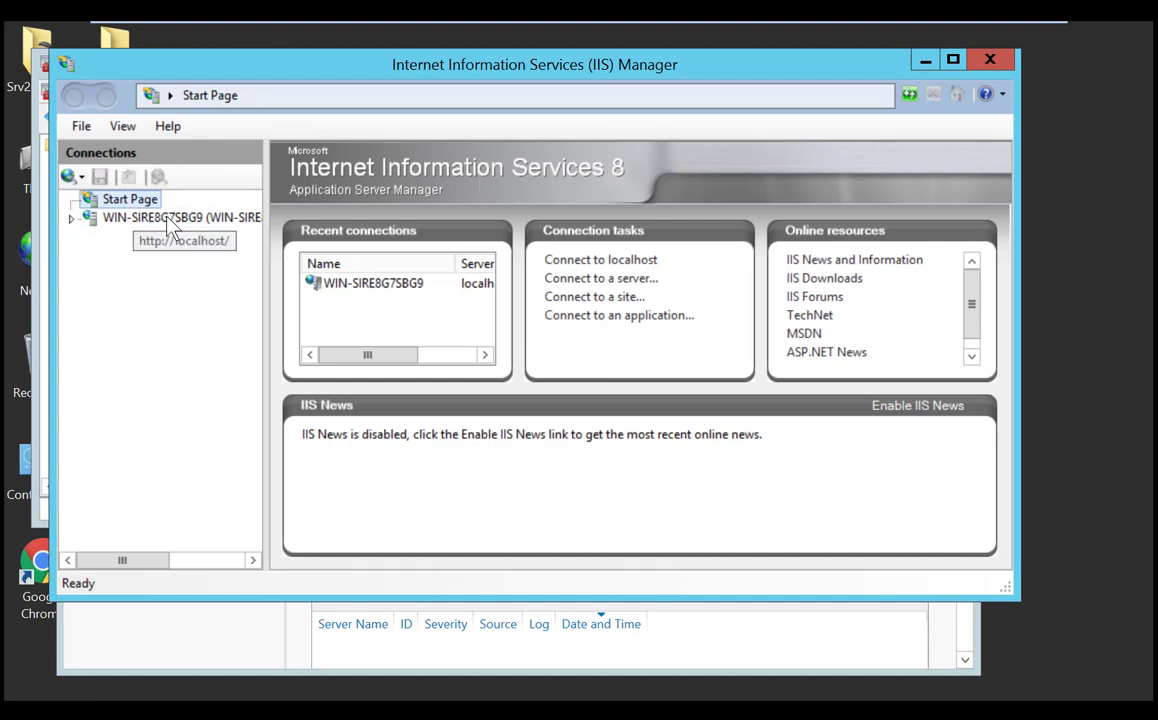
pyautogui.click(160, 217)
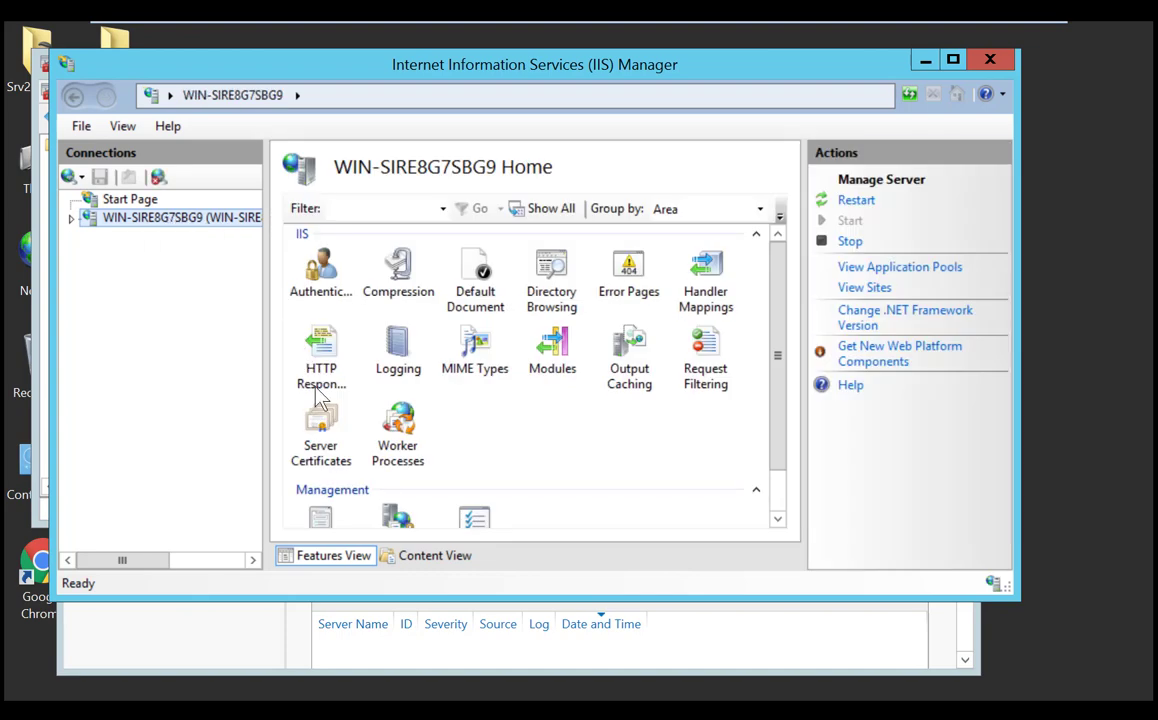
pyautogui.doubleClick(323, 440)
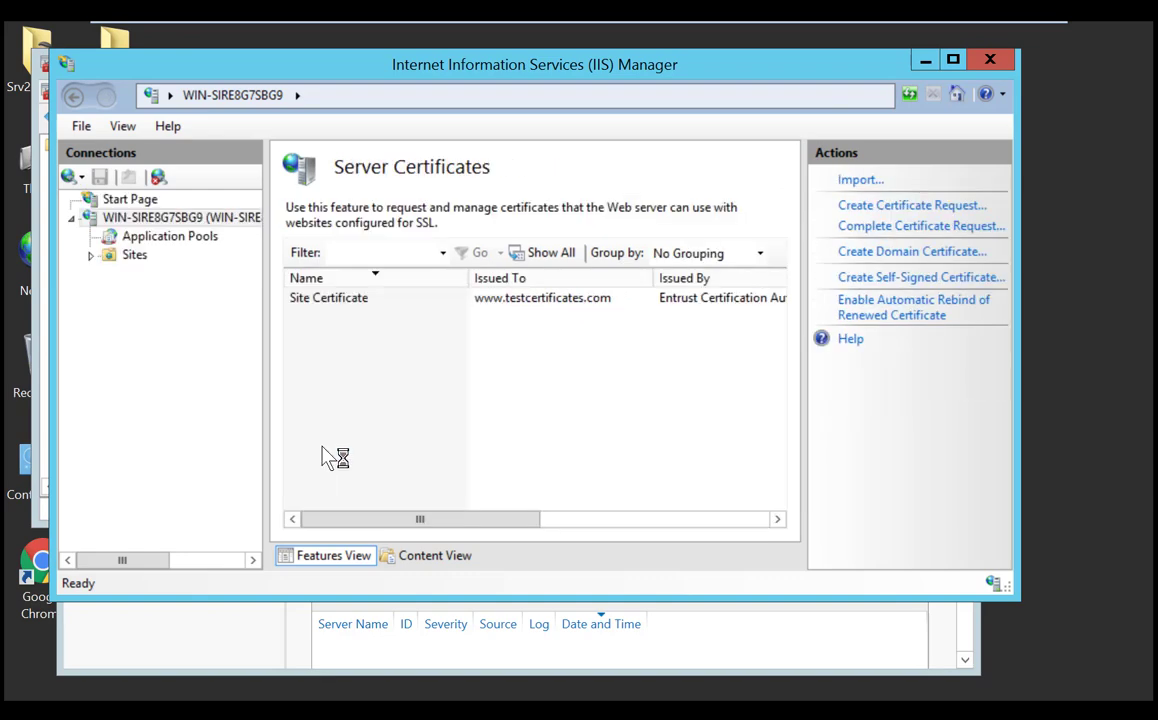
pyautogui.click(341, 300)
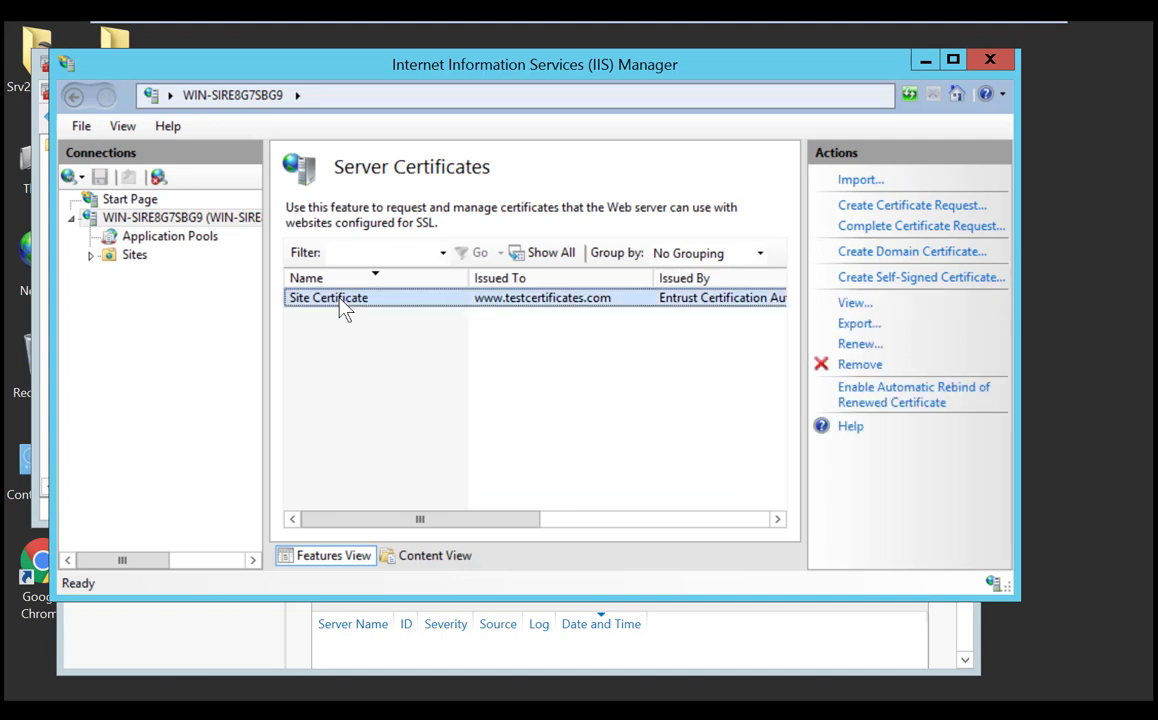
pyautogui.rightClick(341, 304)
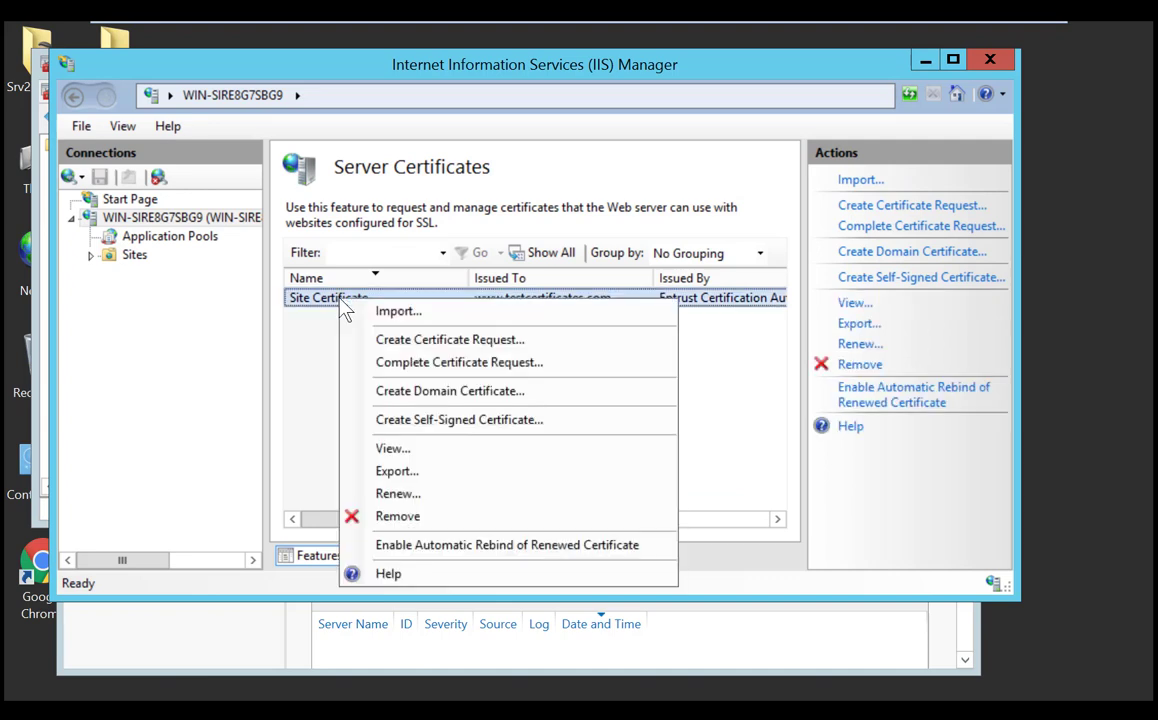
pyautogui.click(418, 458)
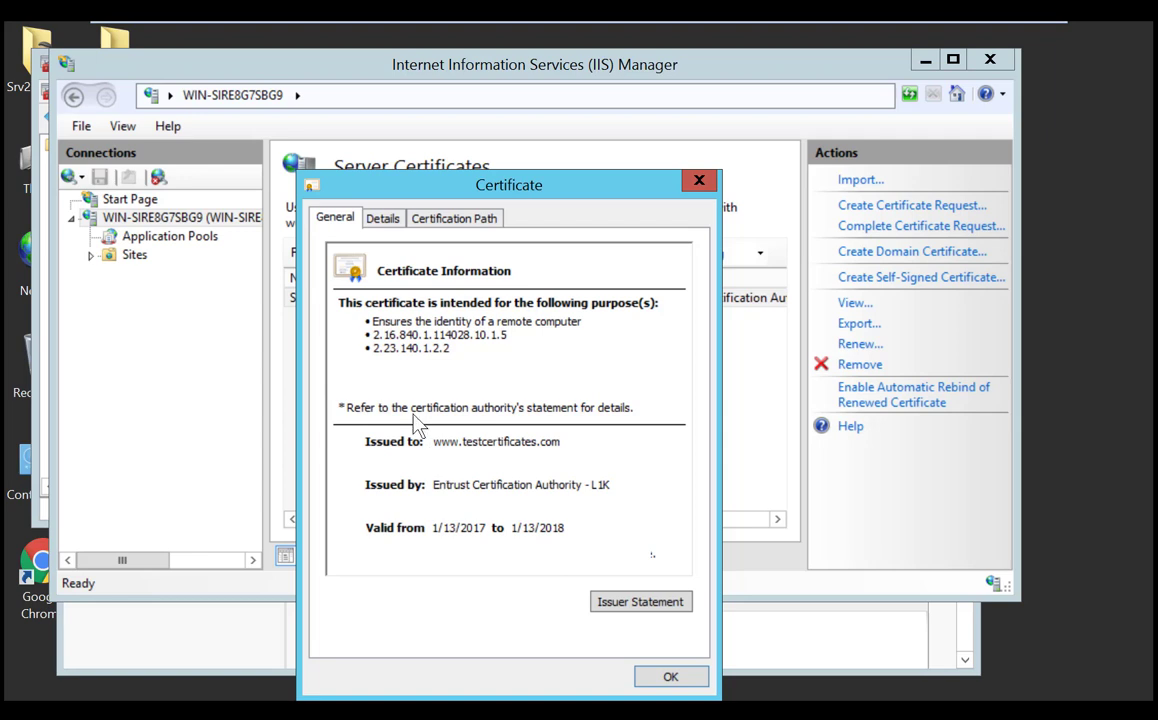
# Show the certificate's Details tab and select the Serial number field.
pyautogui.click(383, 220)
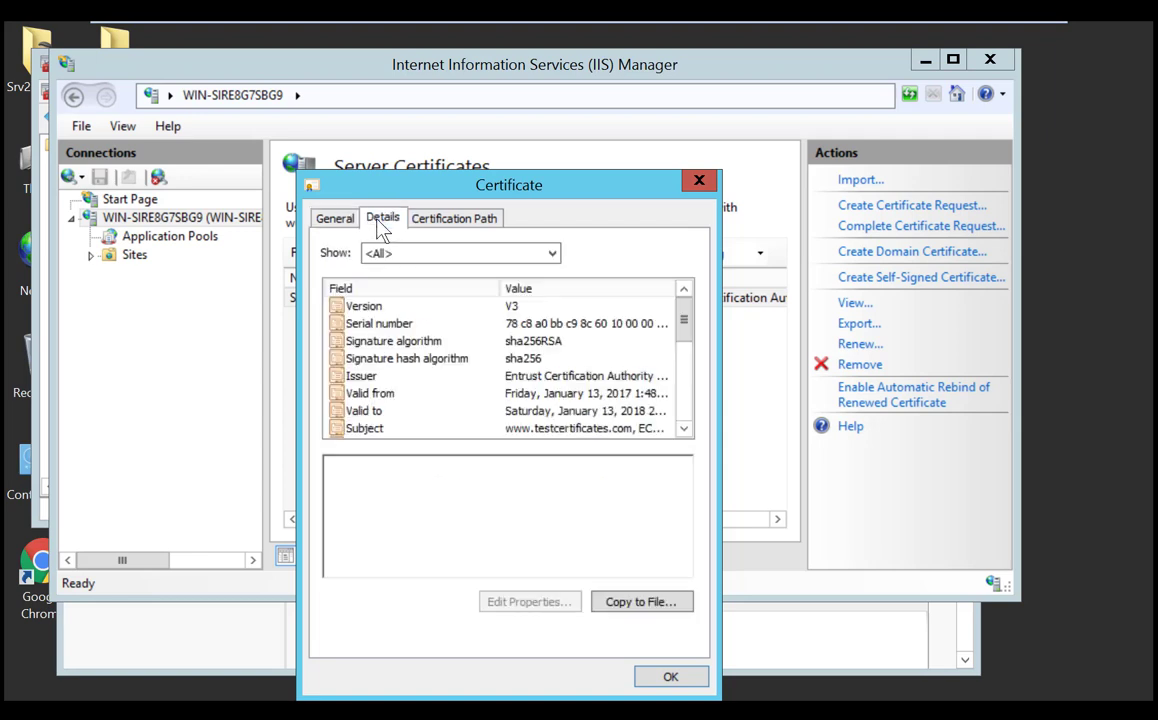
pyautogui.click(414, 324)
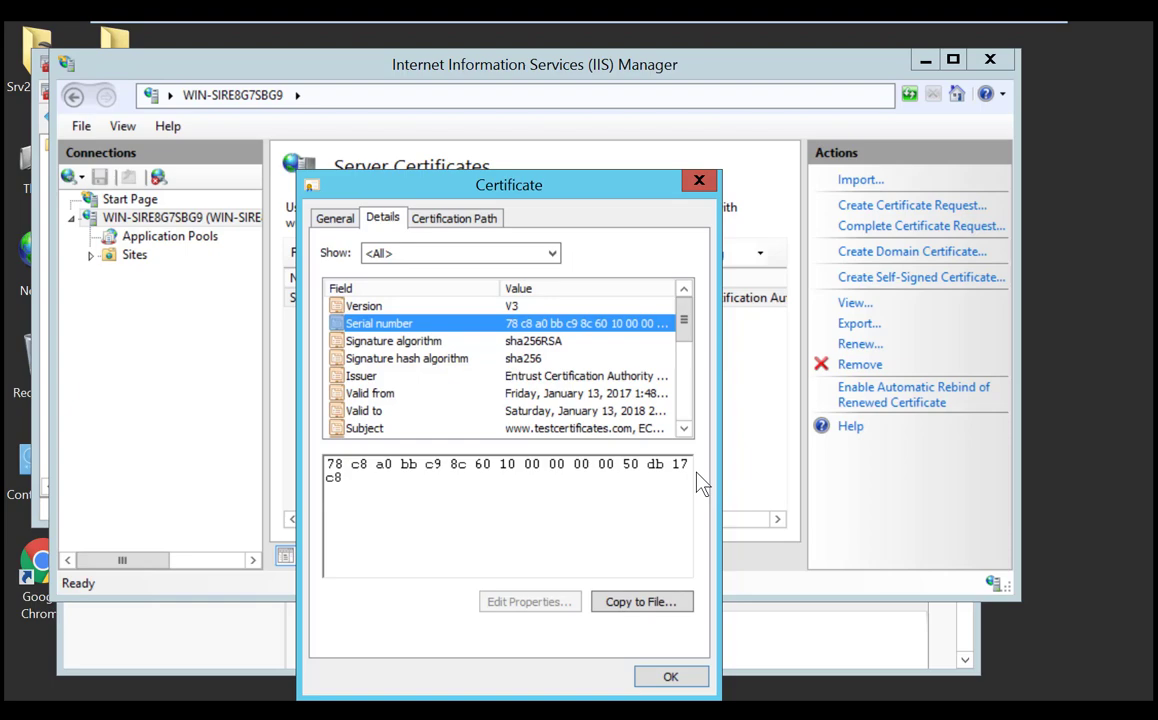
# Launch Command Prompt from the Start screen as administrator, approving the elevation prompt.
pyautogui.press('super')
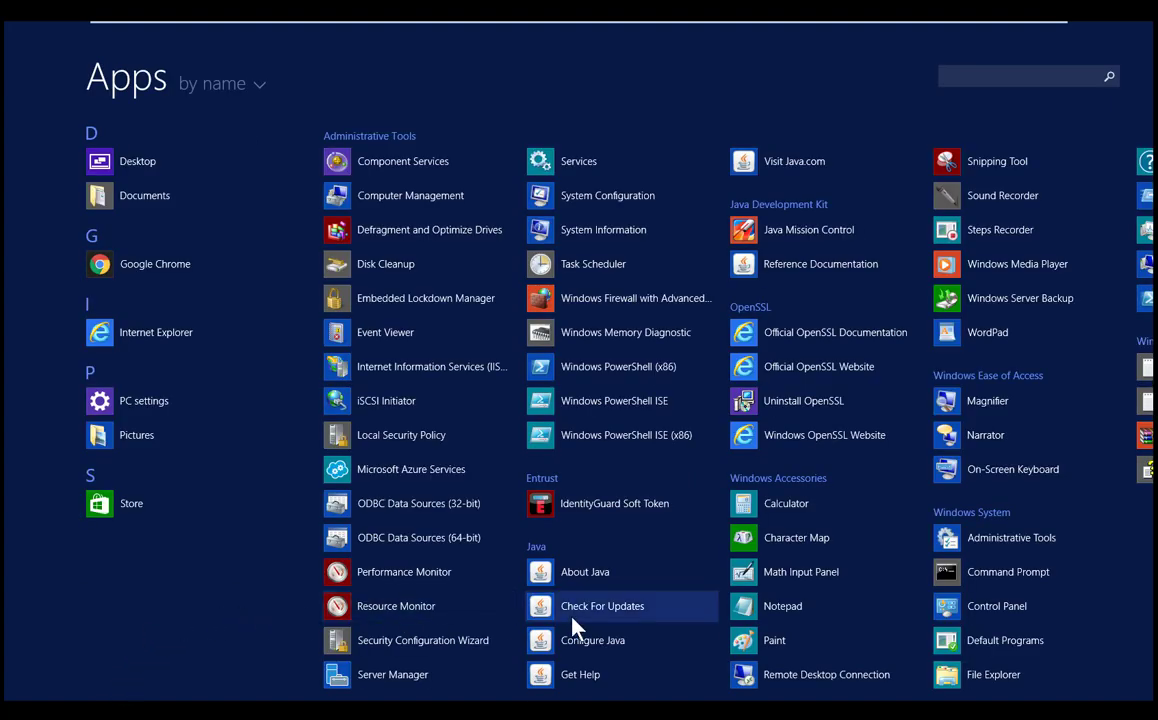
pyautogui.rightClick(1001, 578)
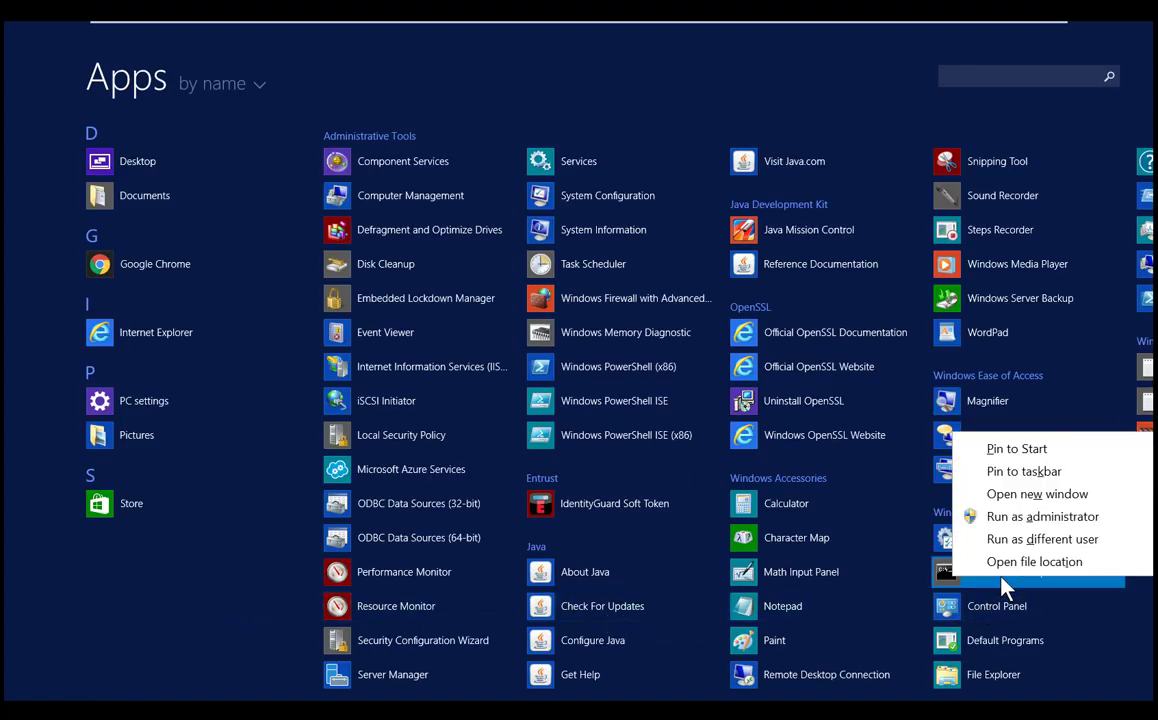
pyautogui.click(1010, 518)
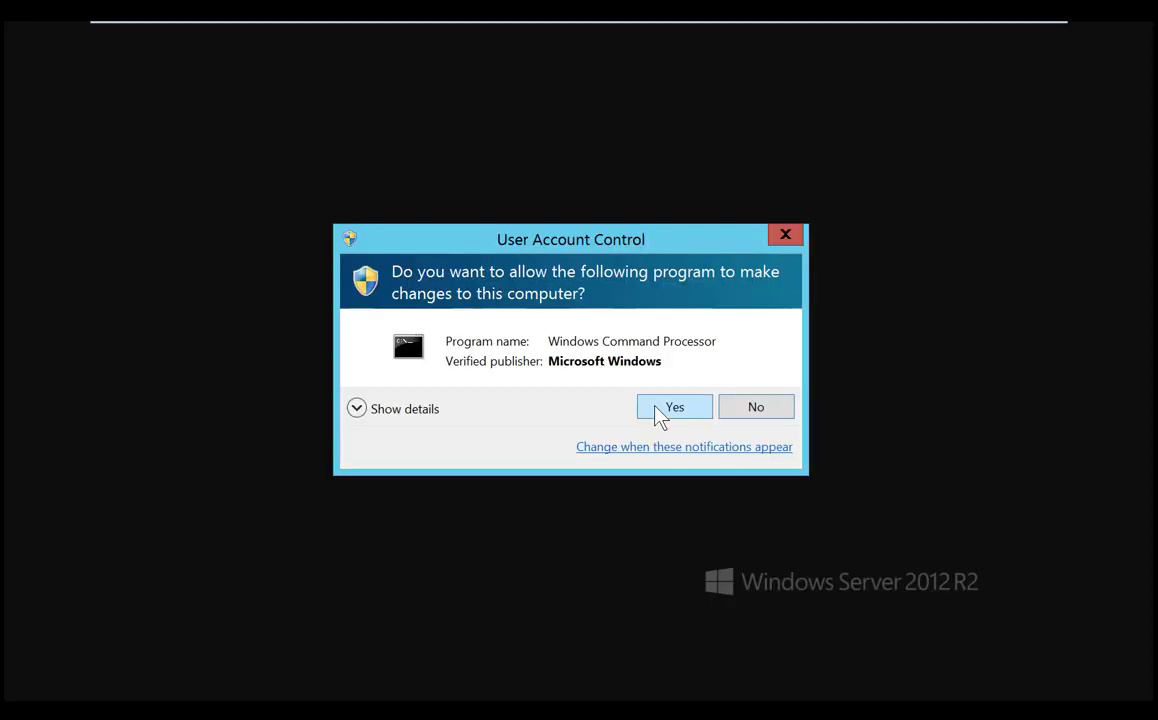
pyautogui.click(672, 408)
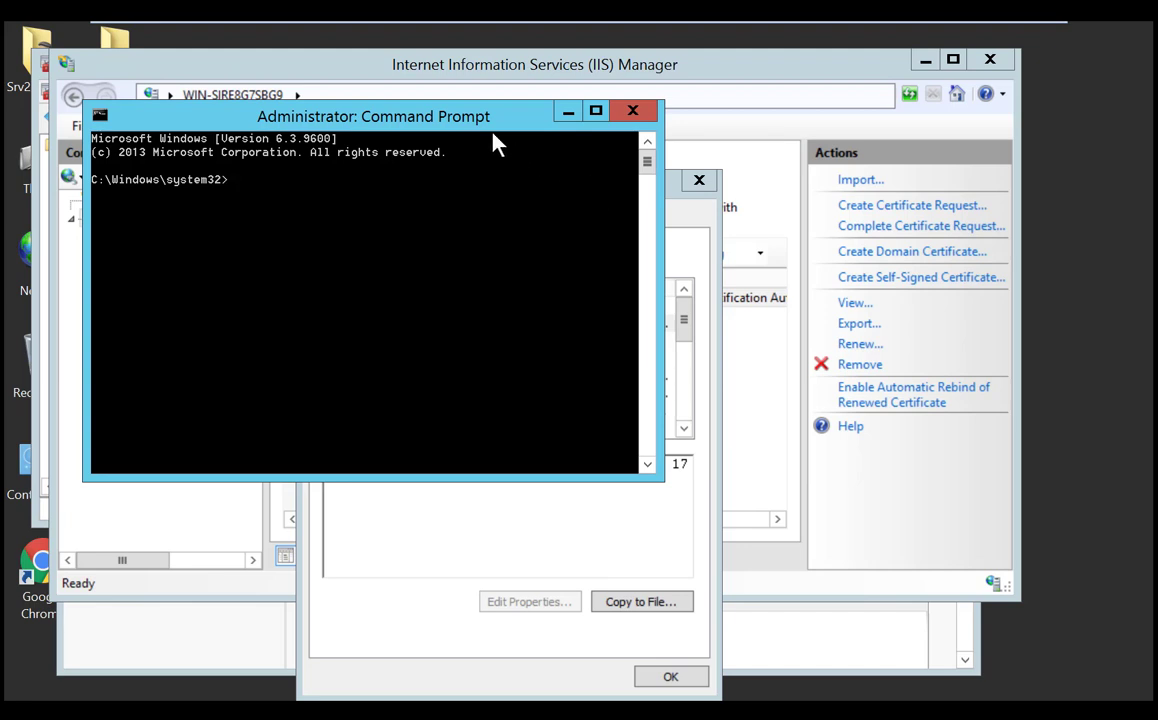
# Change to c:/users/srv2012_r2_std_x64 and enter certutil -repairstore my, keeping the serial visible.
pyautogui.moveTo(480, 118); pyautogui.dragTo(937, 130)
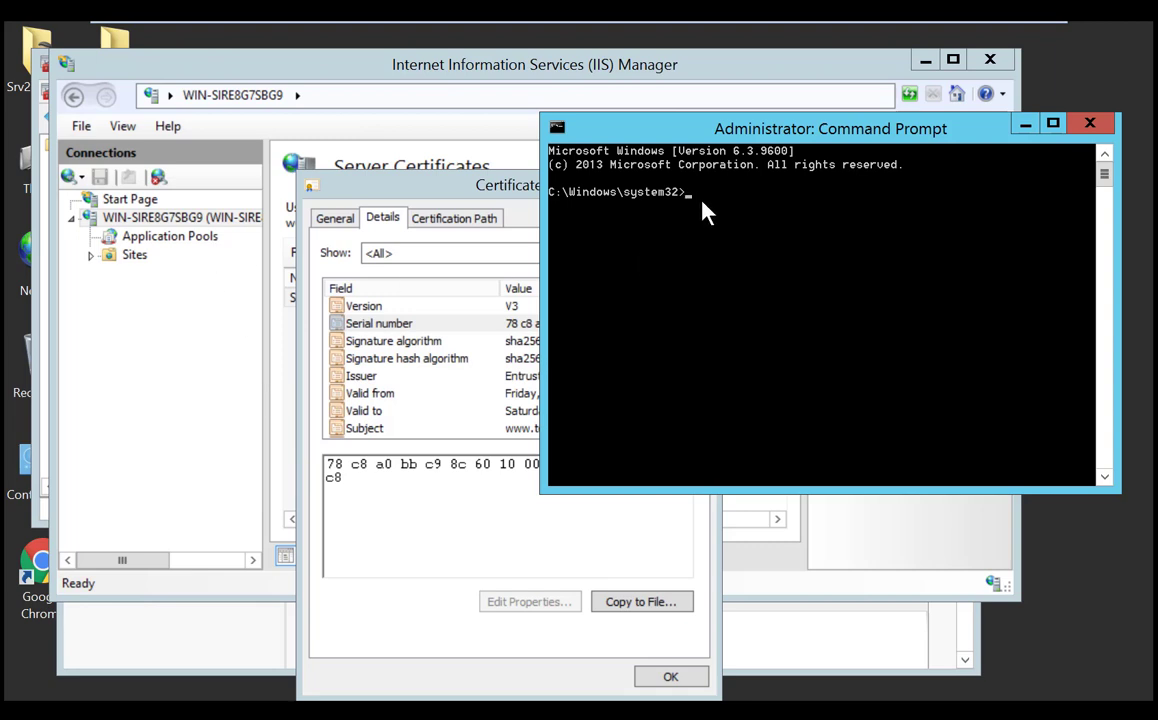
pyautogui.write('cd c:/users/srv2012_r2')
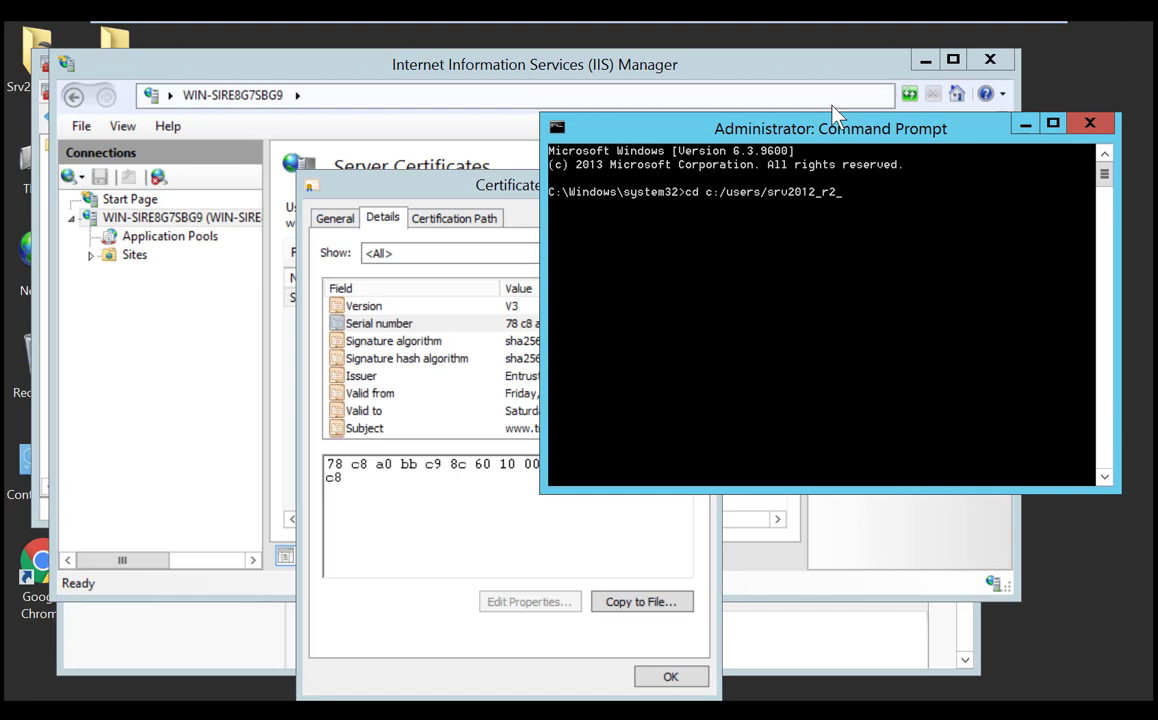
pyautogui.write('_std_x64')
pyautogui.press('Return')
pyautogui.write('cert')
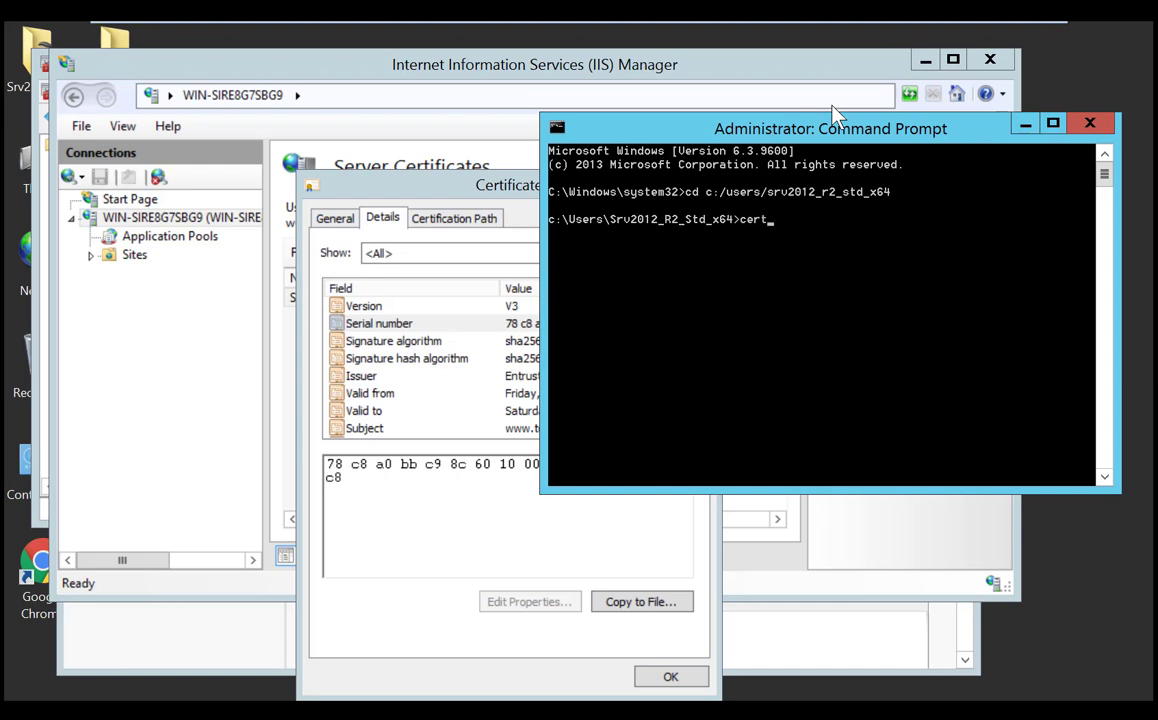
pyautogui.write('util -repairstore my')
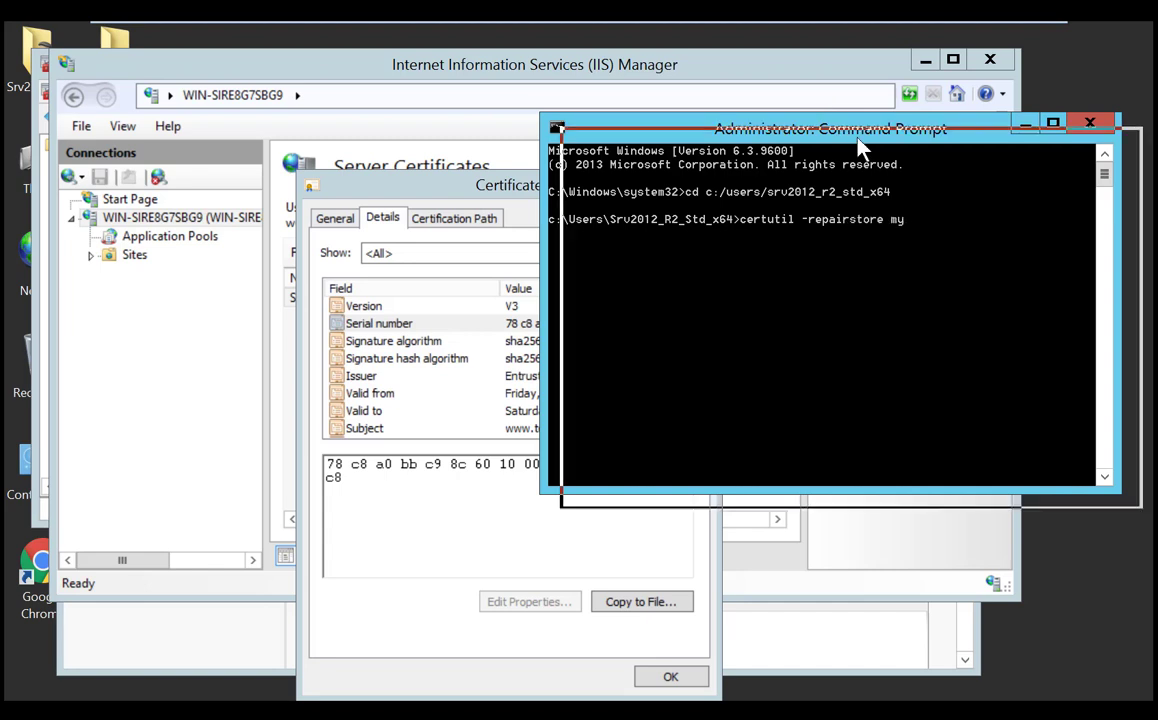
pyautogui.moveTo(832, 126); pyautogui.dragTo(867, 161)
pyautogui.moveTo(484, 188); pyautogui.dragTo(367, 167)
pyautogui.click(1026, 165)
pyautogui.write('78')
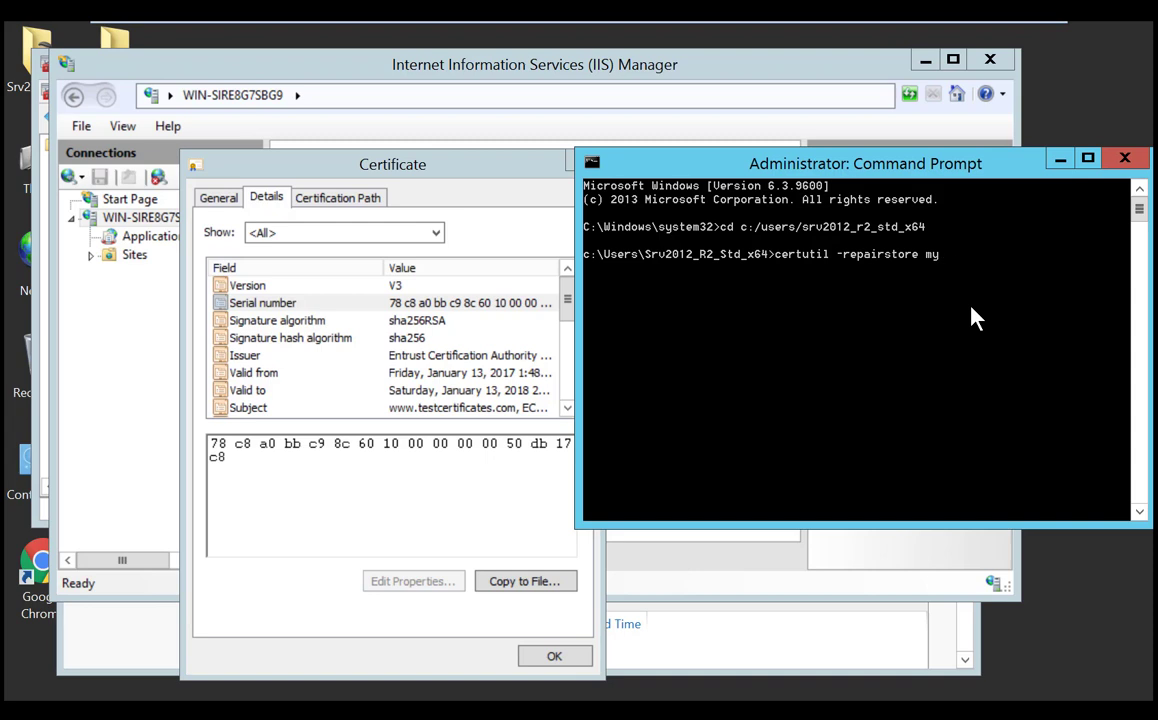
pyautogui.write('c8a0bbc98c60100')
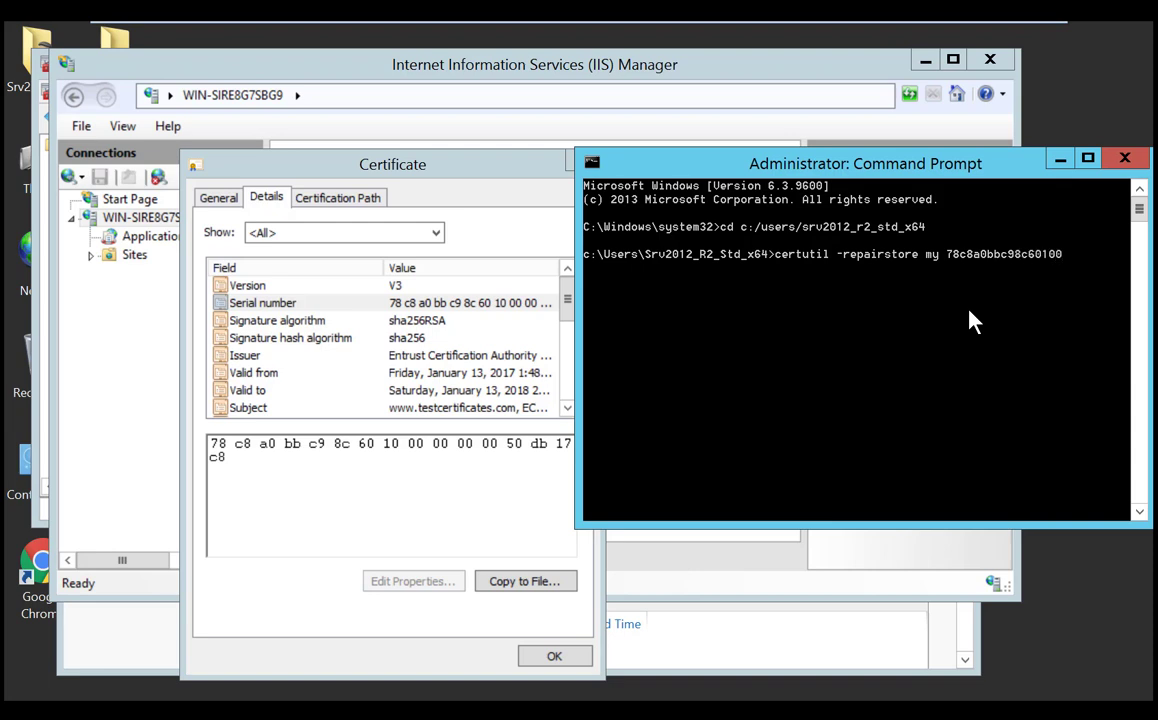
pyautogui.write('000000050db17c8')
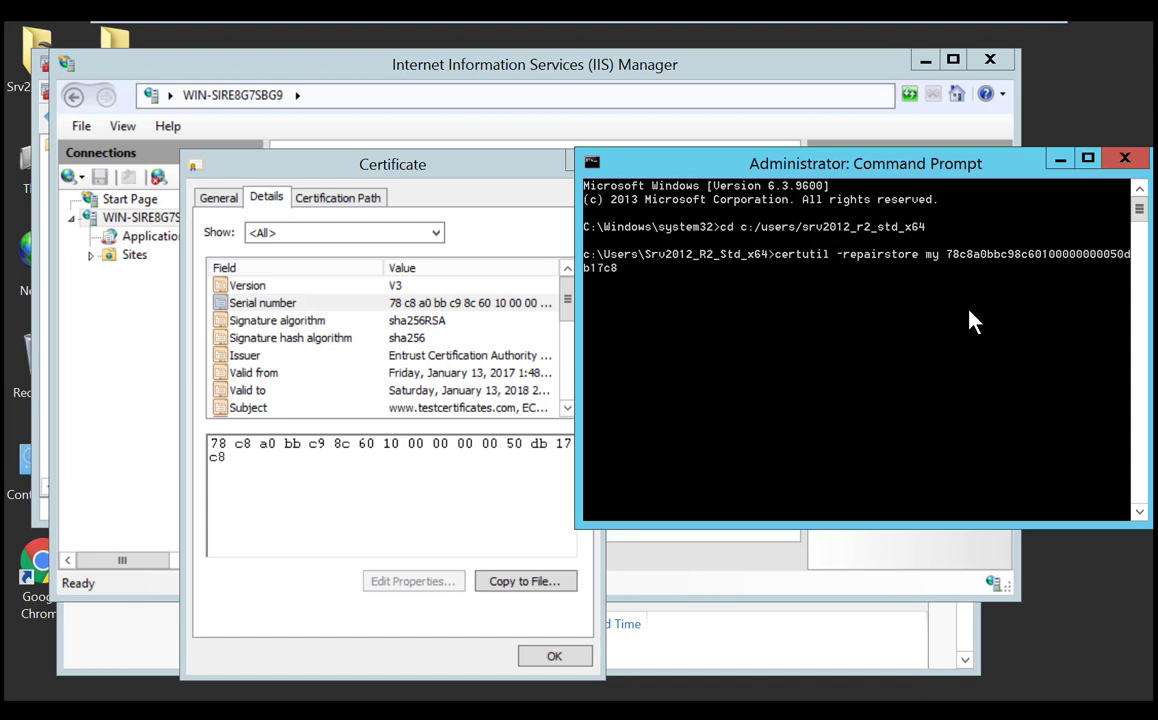
pyautogui.press('Return')
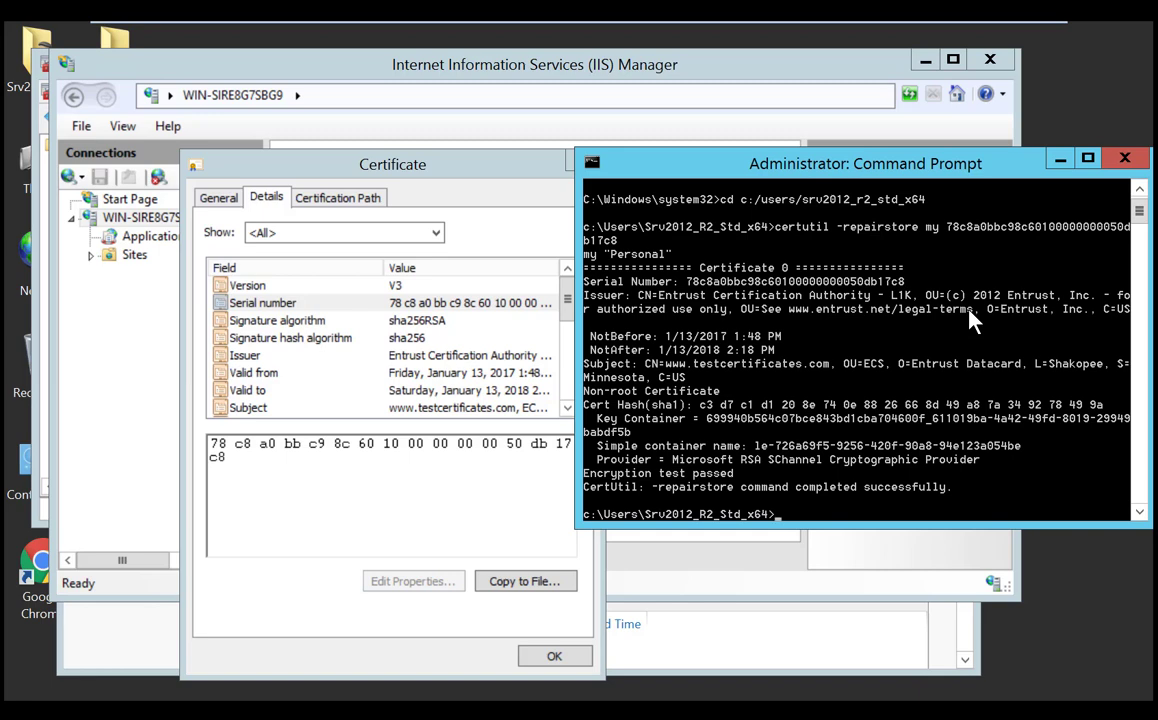